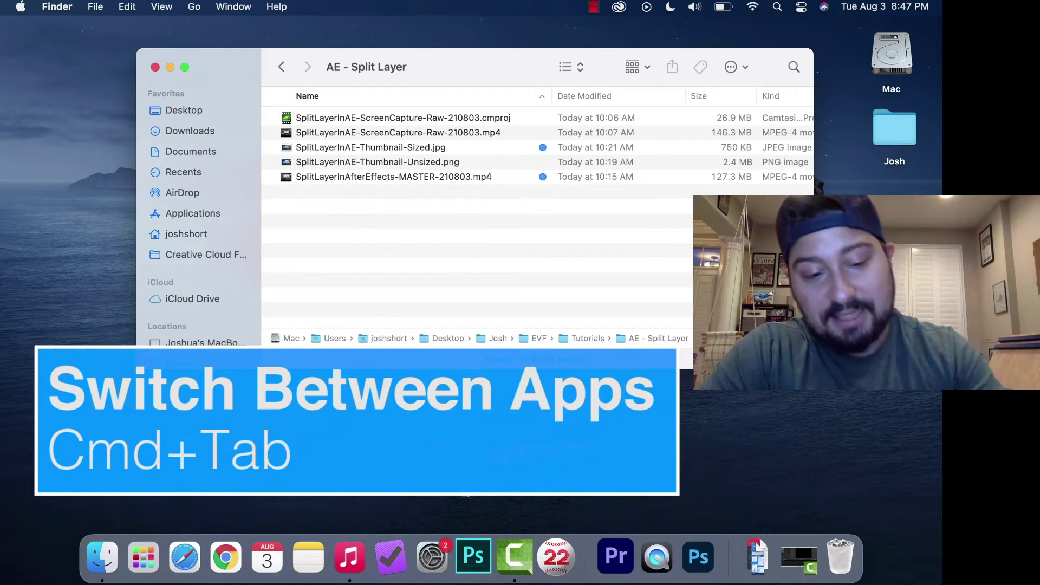
Switch to Music and hide it with Cmd+H, then return and minimize the Classic Rock Work Sessions window
key(super+Tab)
key(super+Tab)
key(super+Tab)
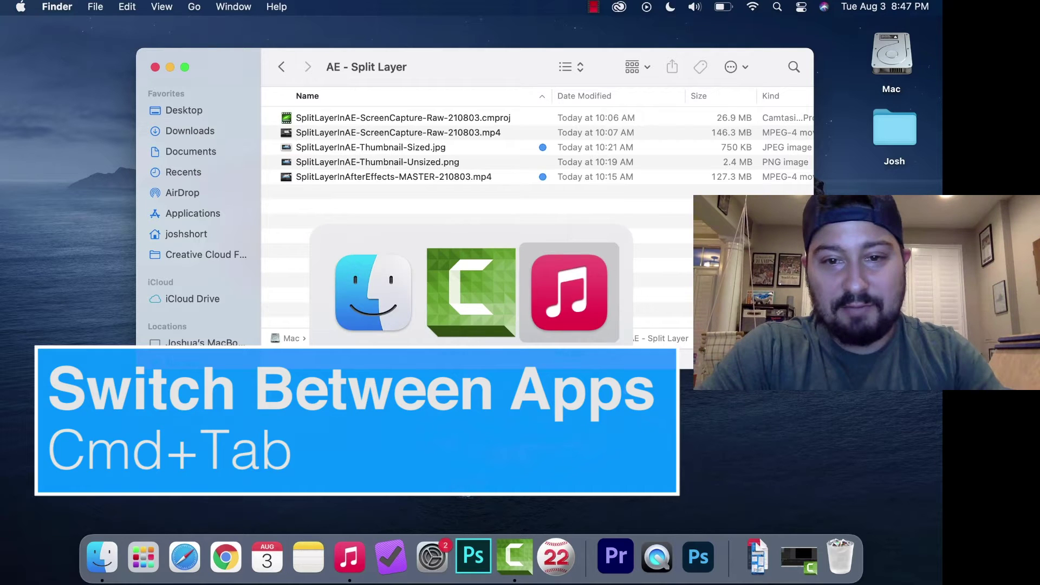
key(super+Tab)
key(super+Tab)
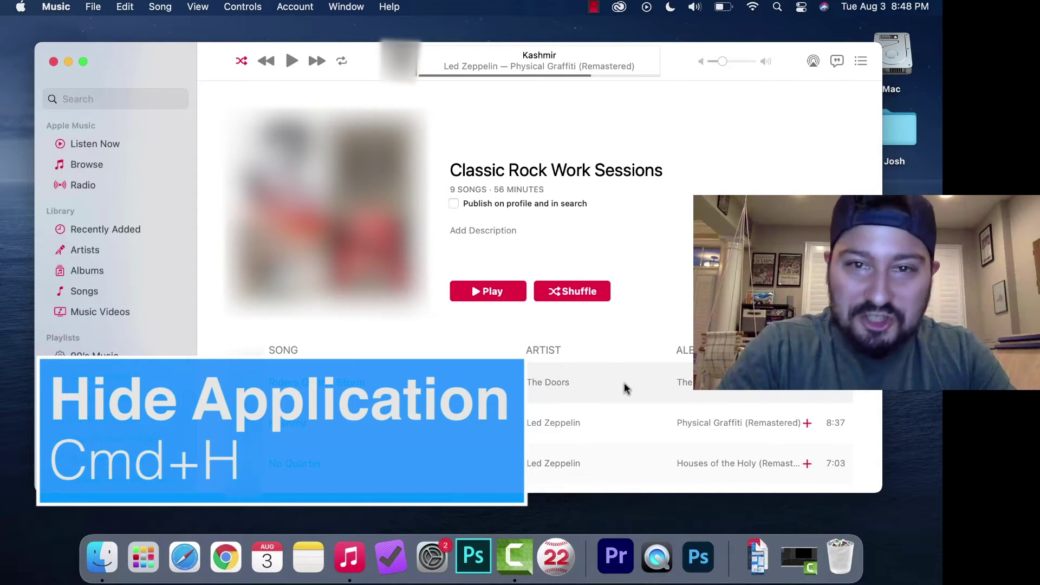
key(super+h)
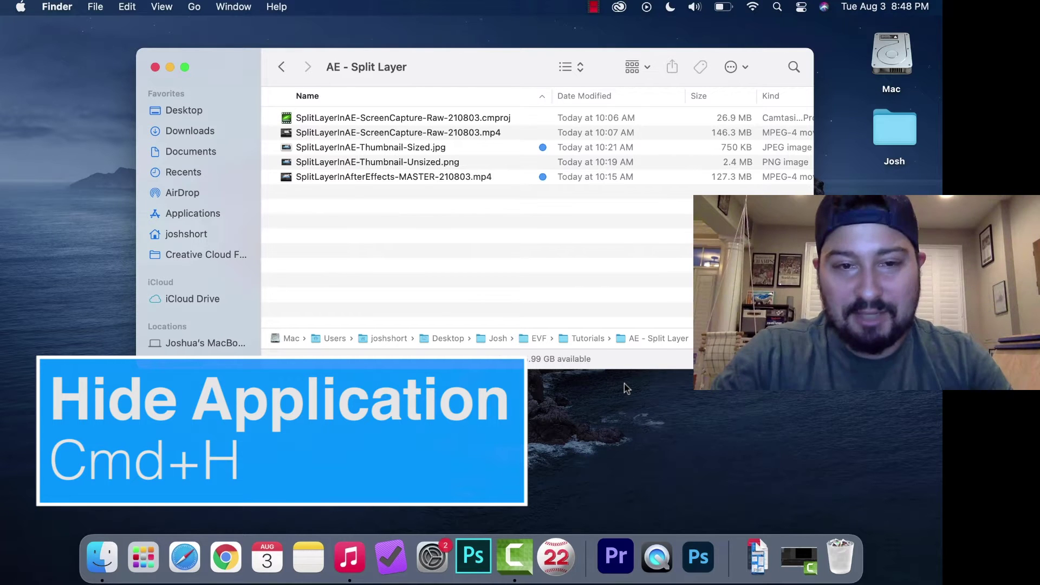
key(super+Tab)
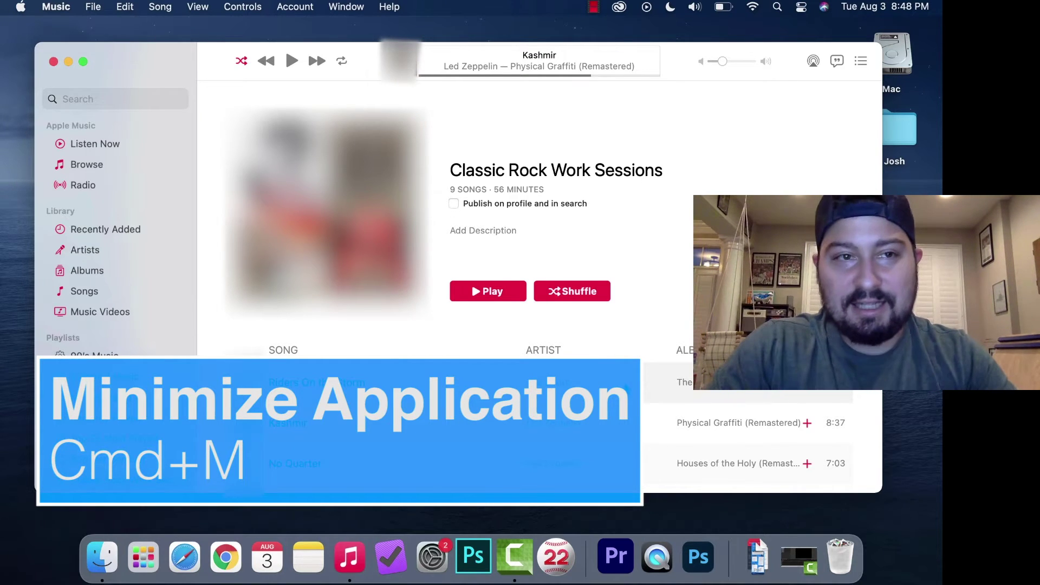
key(super+m)
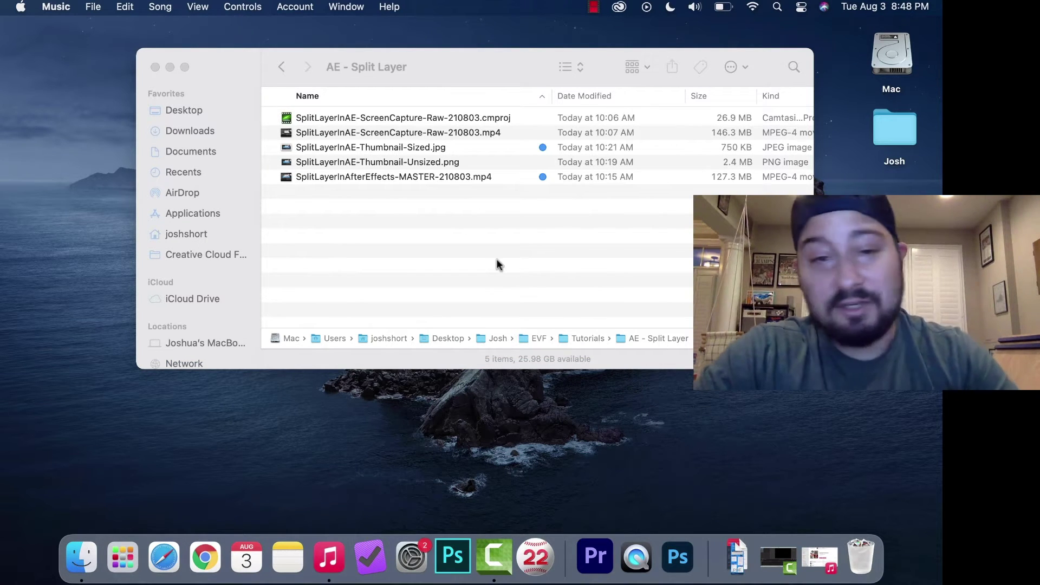
Copy, paste and delete SplitLayerInAE-Thumbnail-Unsized.png, then duplicate it and undo the duplicate
click(429, 168)
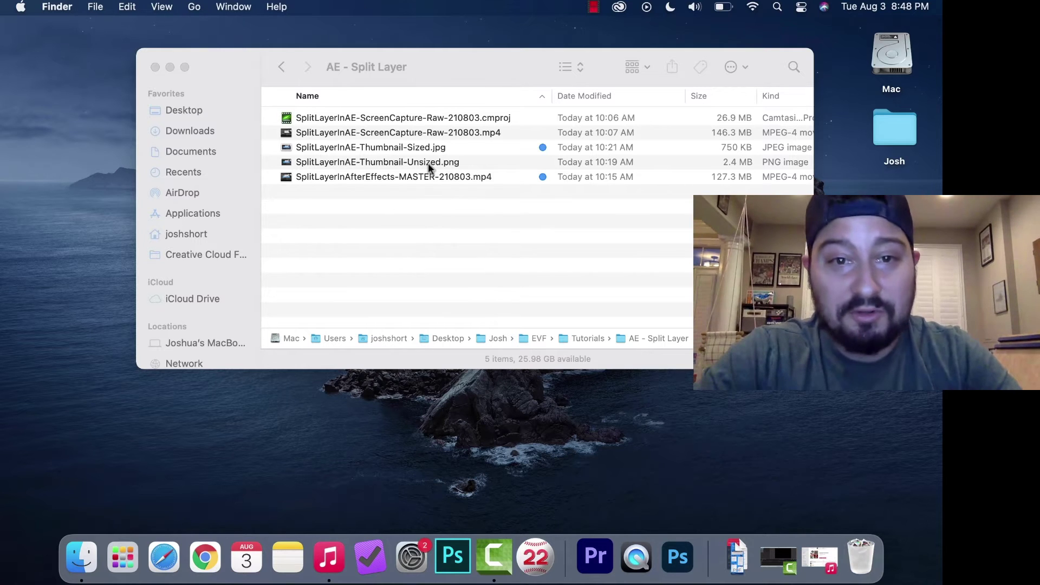
click(429, 164)
key(super+c)
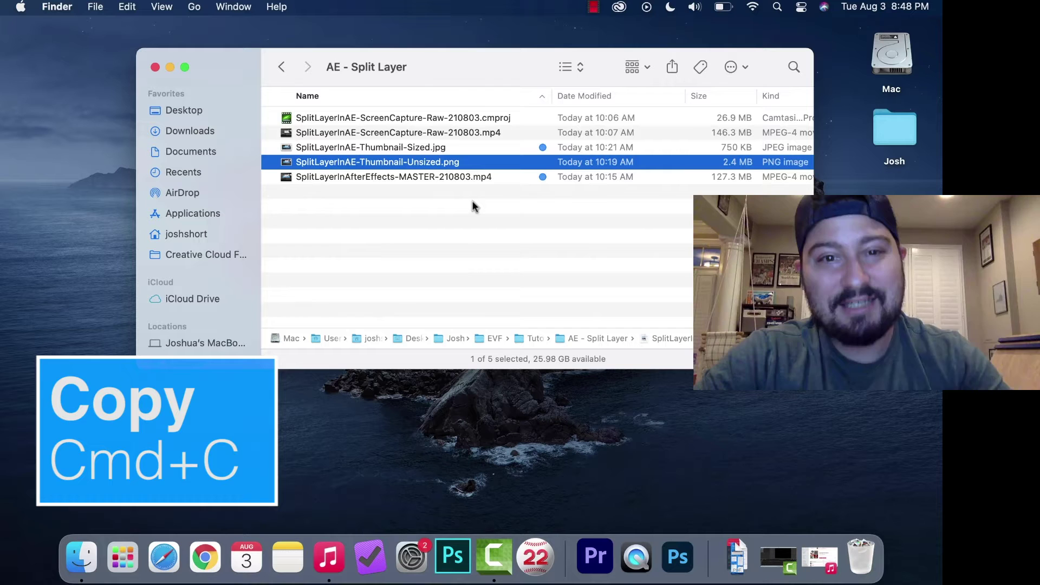
click(472, 202)
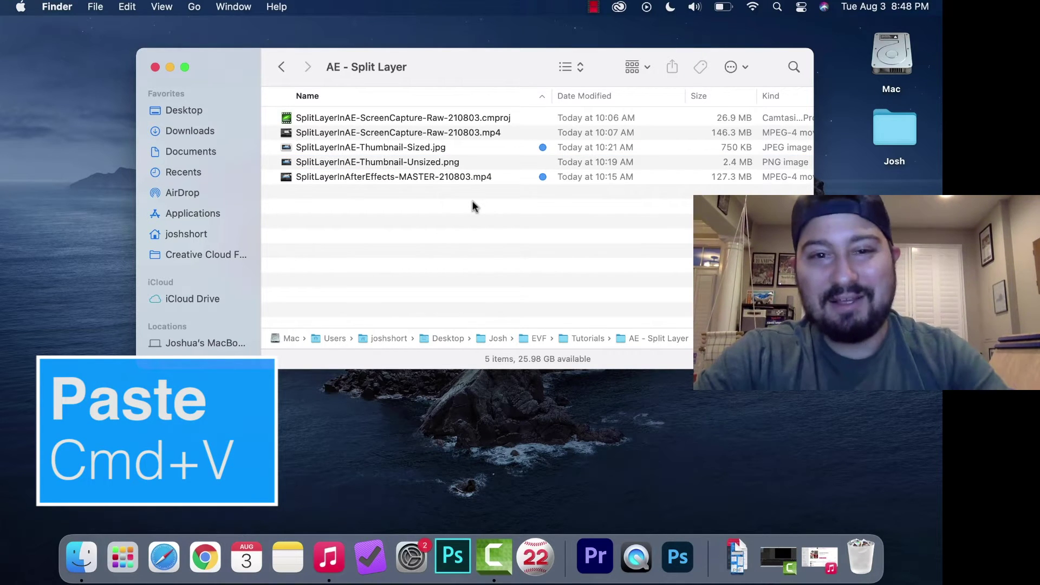
key(super+v)
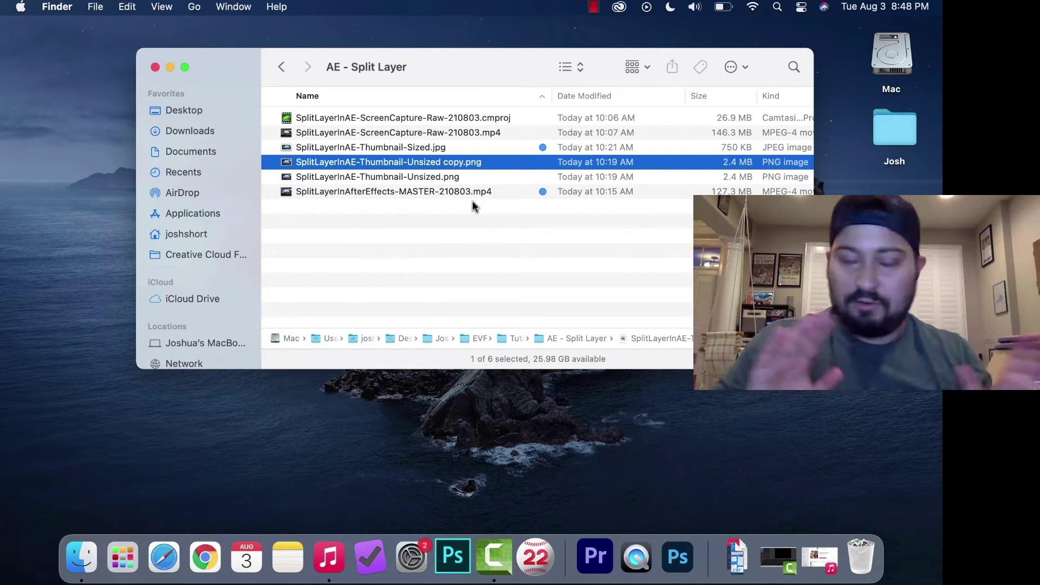
key(super+BackSpace)
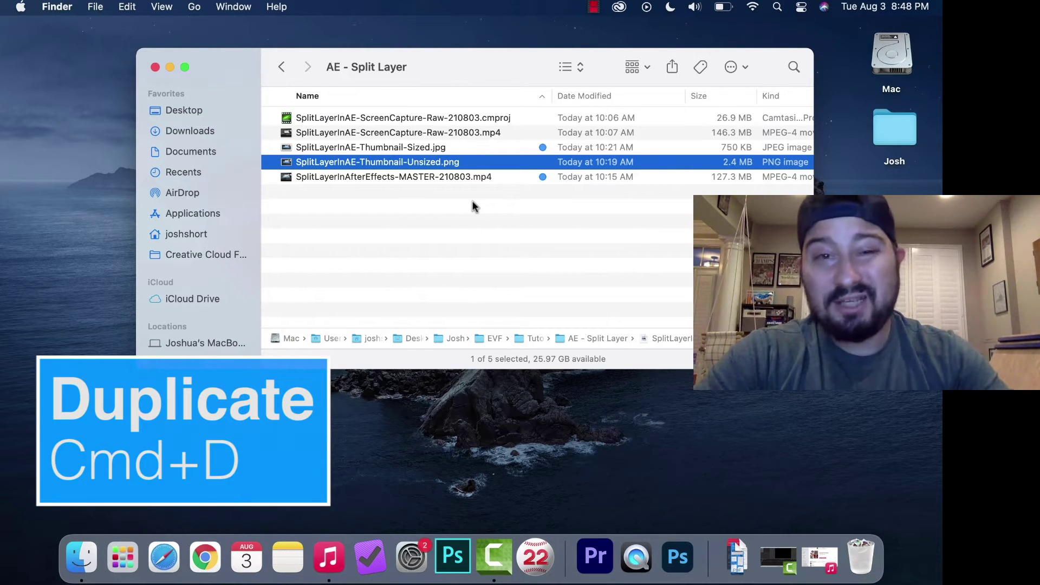
key(super+d)
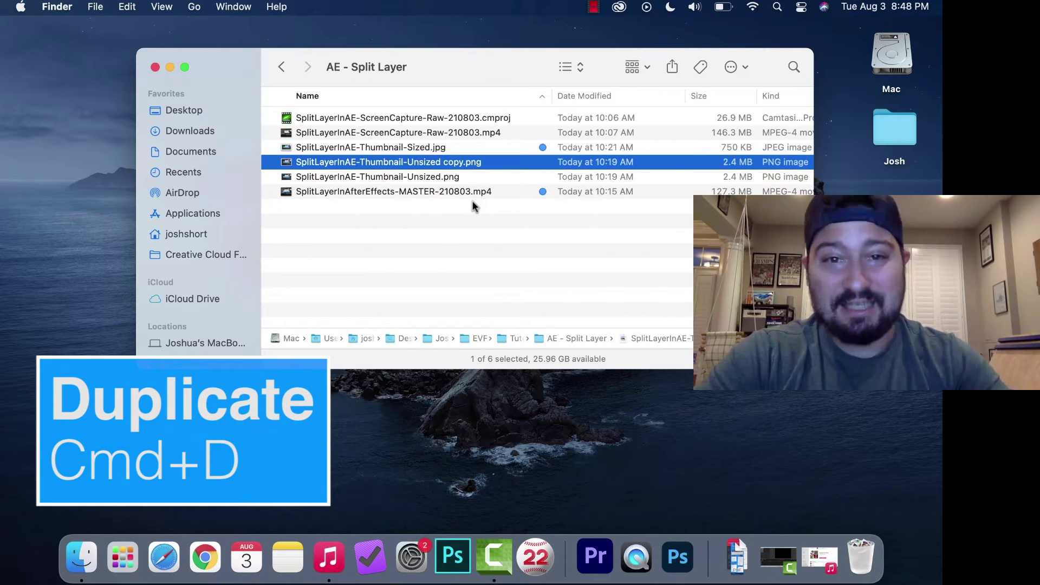
key(super+z)
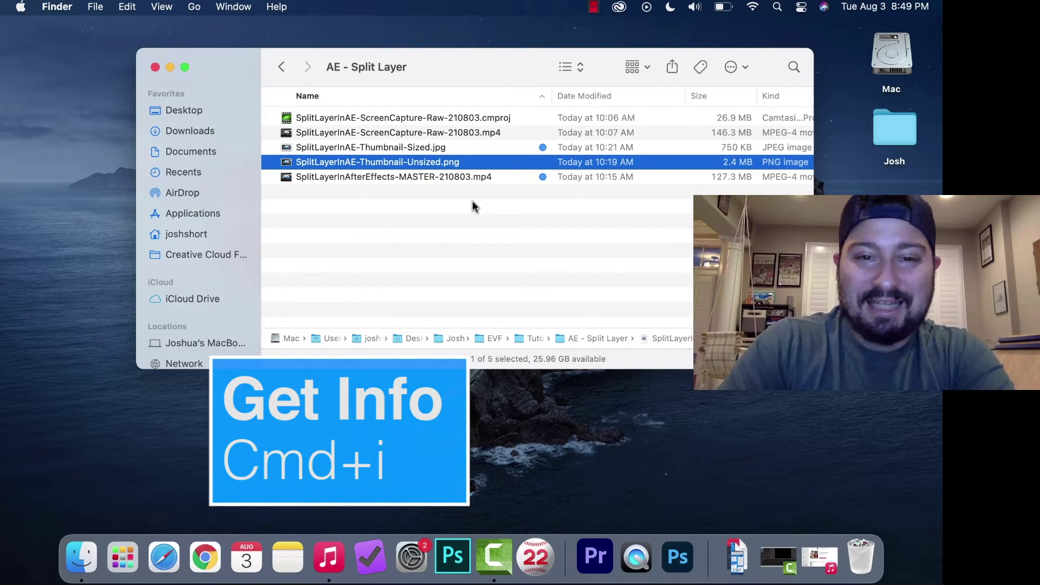
key(super+i)
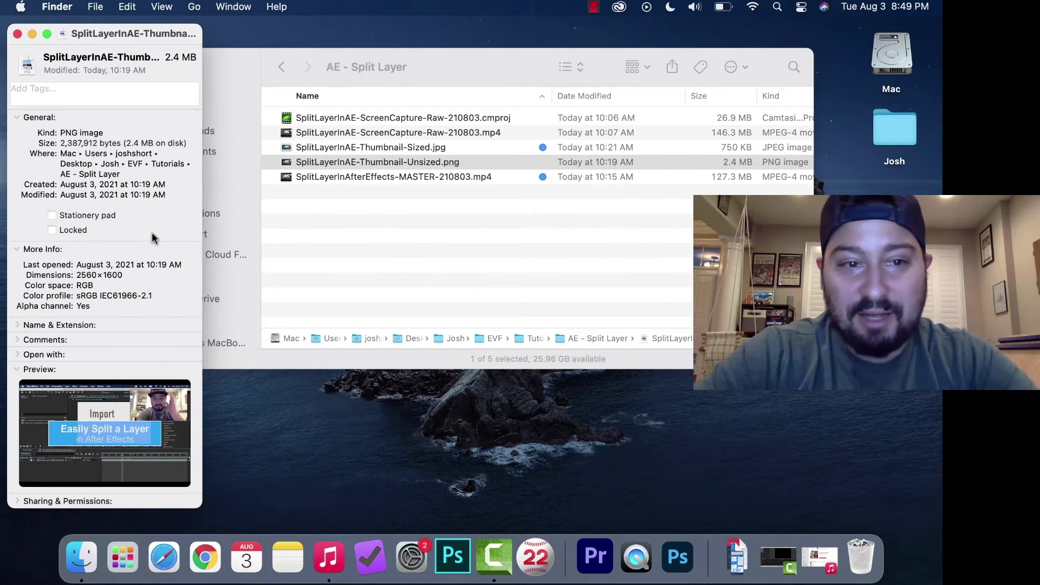
click(18, 34)
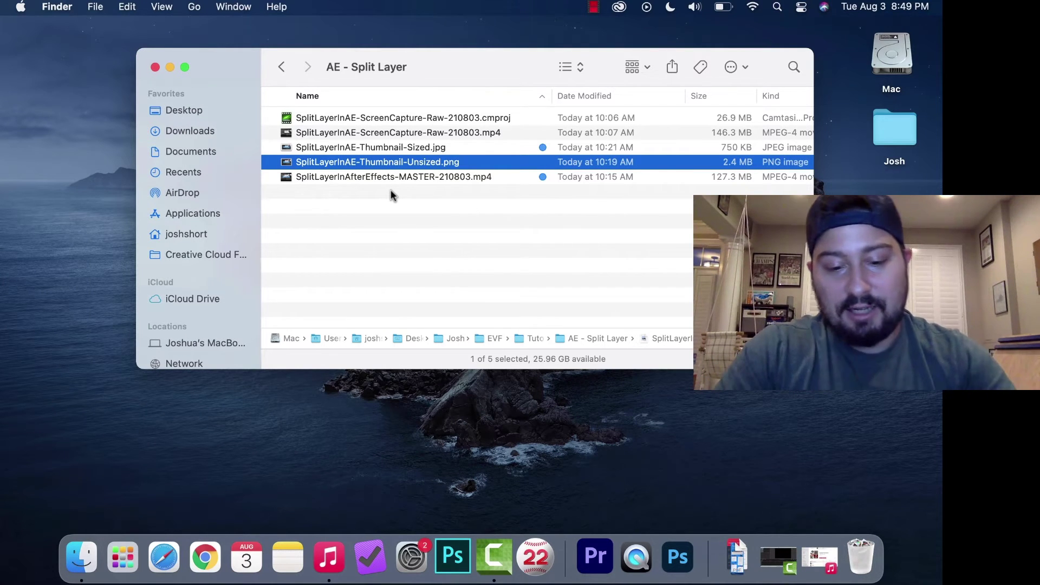
key(super+d)
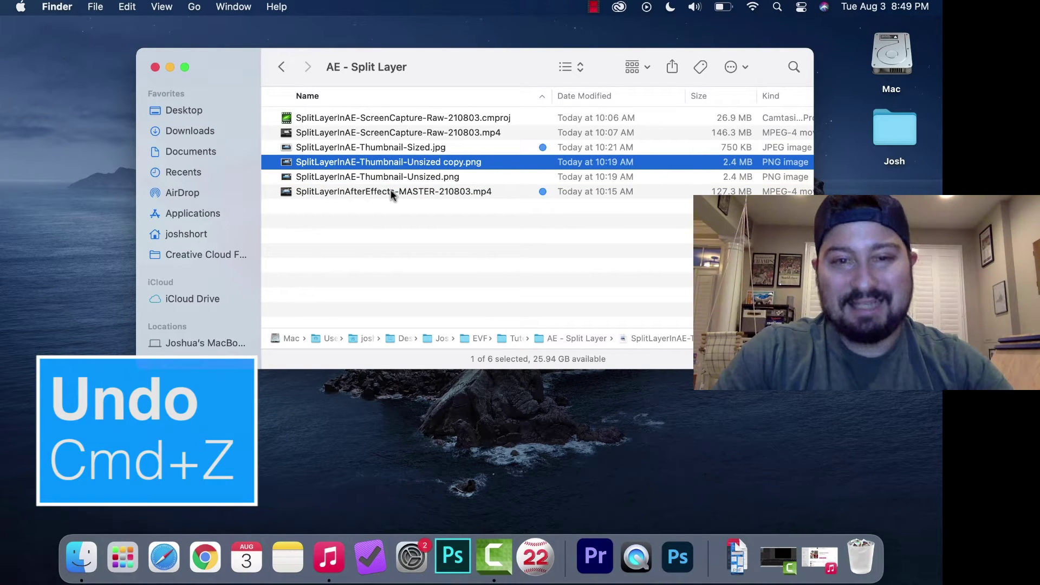
key(super+z)
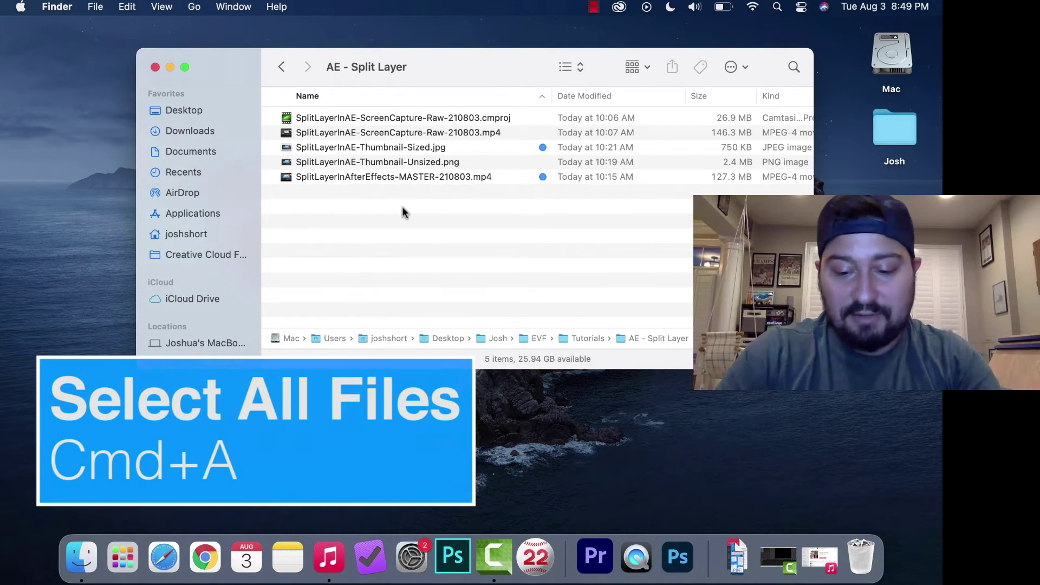
key(super+a)
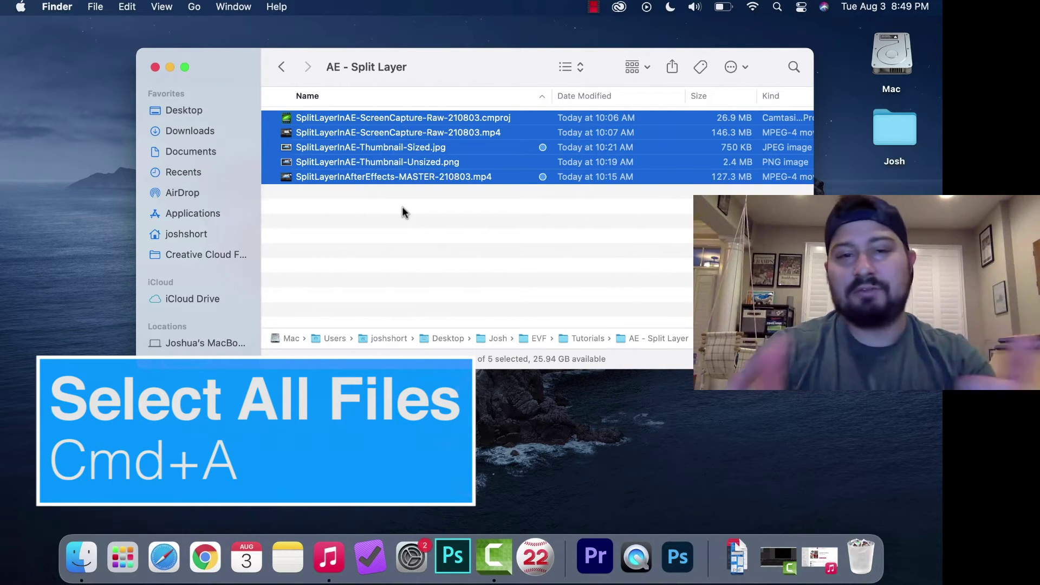
click(402, 207)
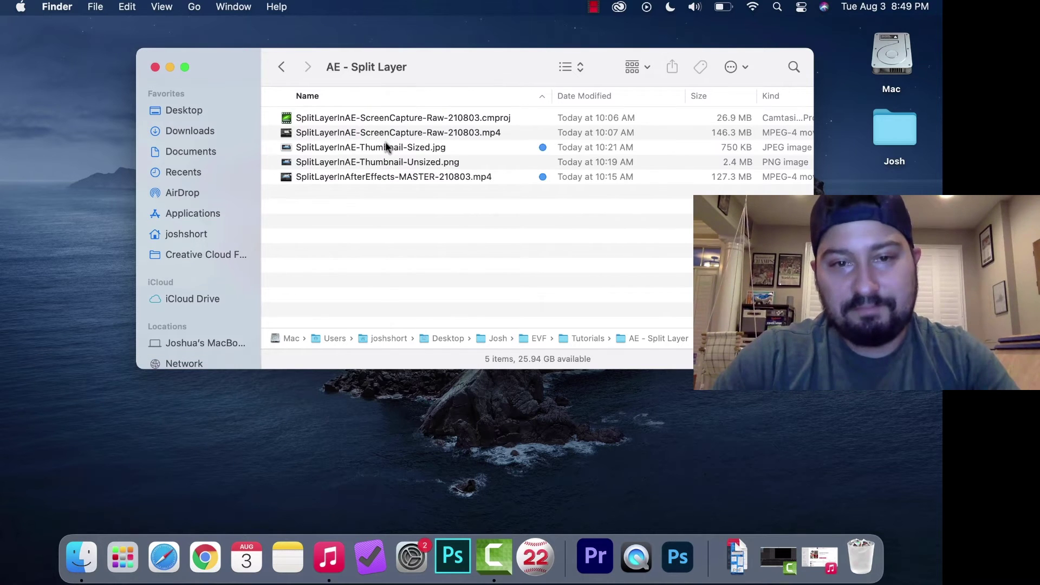
click(386, 147)
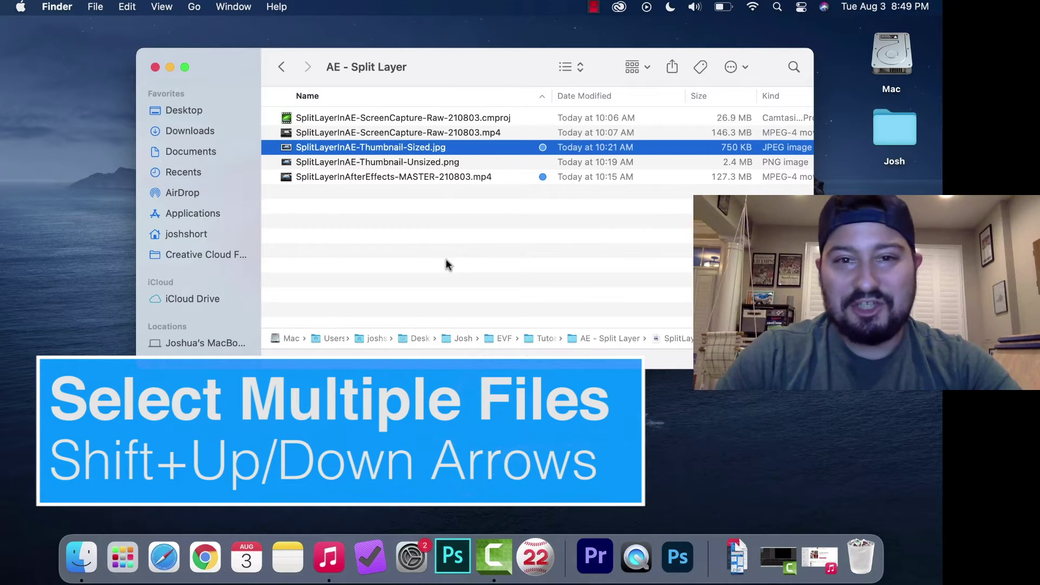
key(shift+Up)
key(shift+Up)
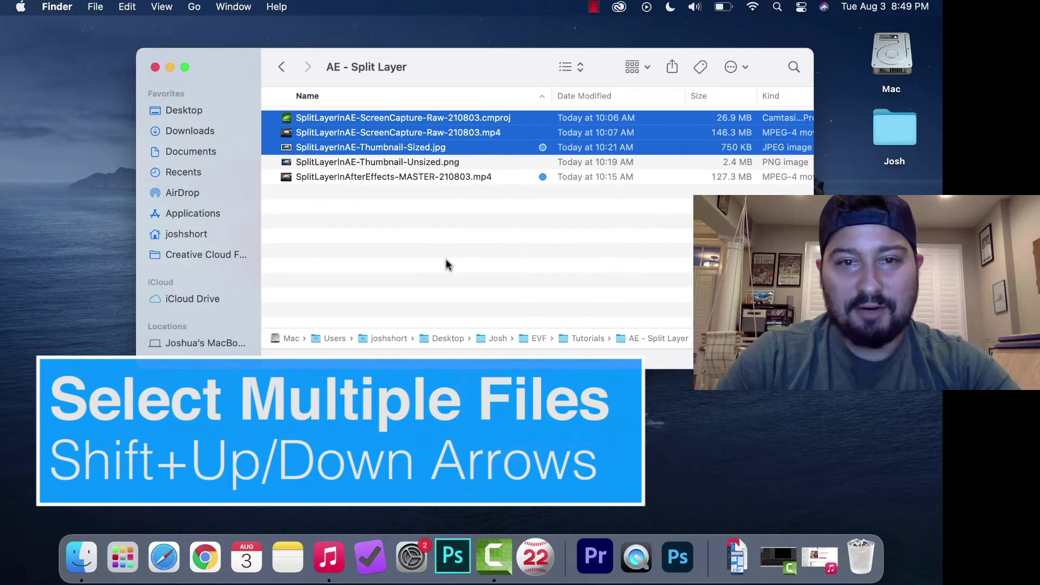
key(shift+Down)
key(shift+Down)
key(shift+Down)
key(shift+Down)
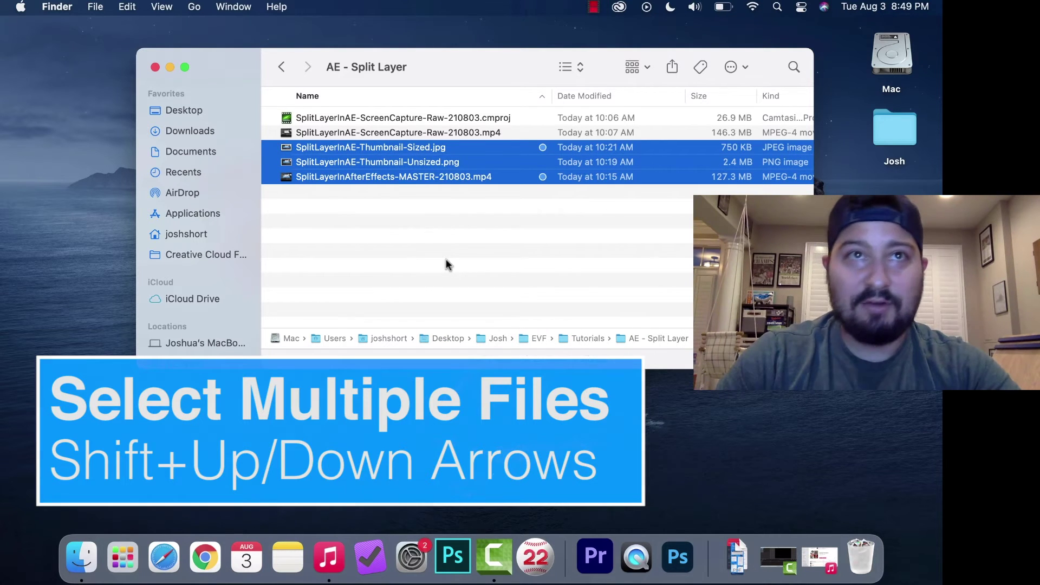
key(Up)
key(Up)
key(Up)
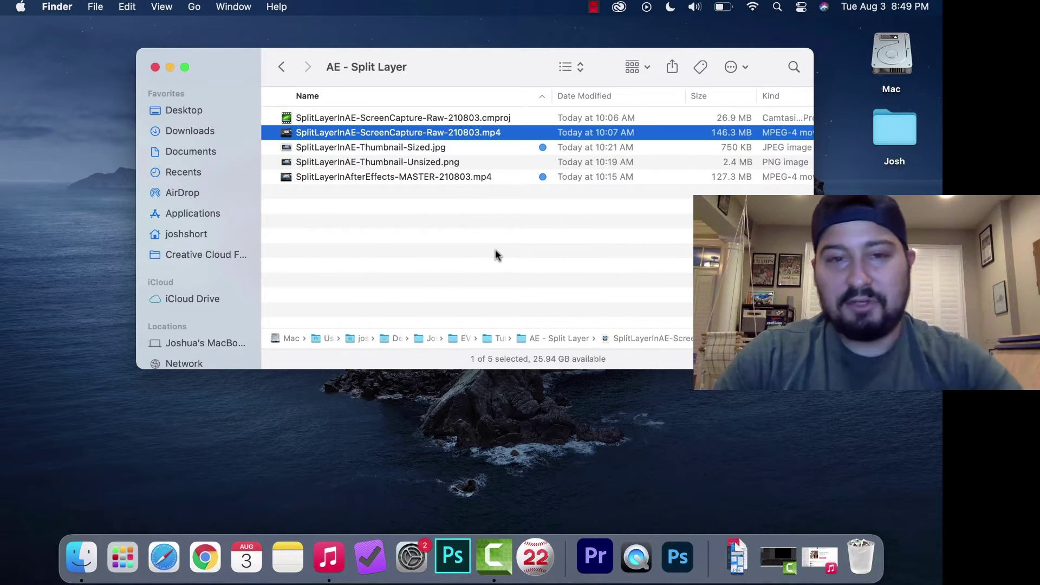
key(Up)
key(Down)
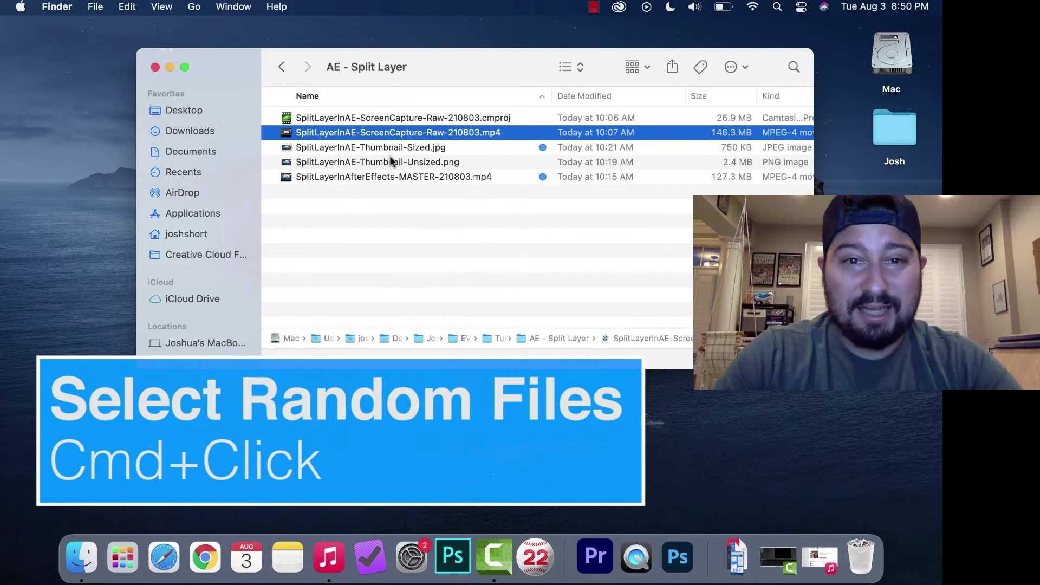
super+click(390, 160)
super+click(392, 160)
super+click(392, 159)
super+click(385, 142)
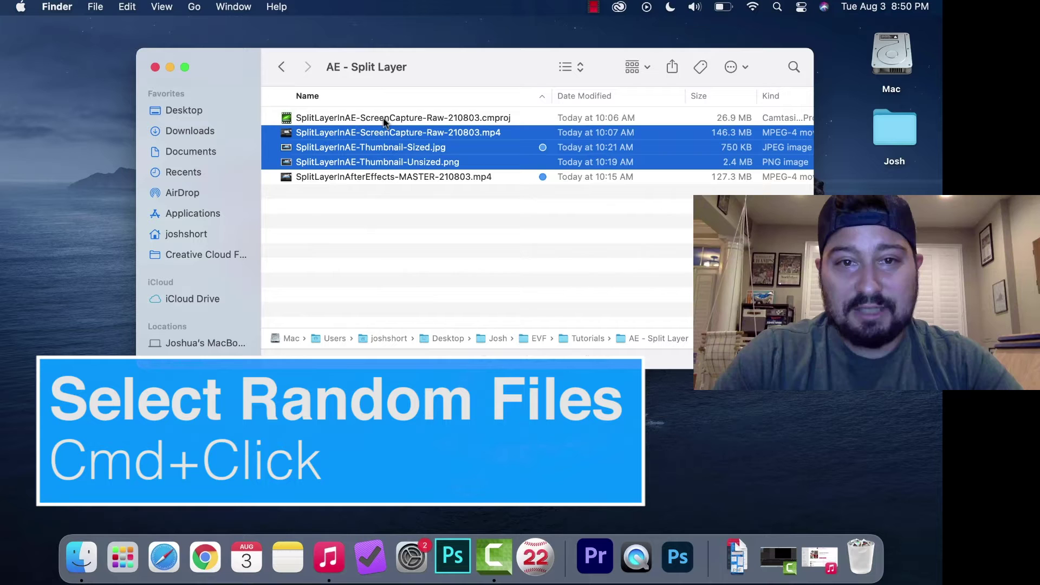
super+click(385, 118)
super+click(403, 177)
super+click(395, 161)
super+click(387, 133)
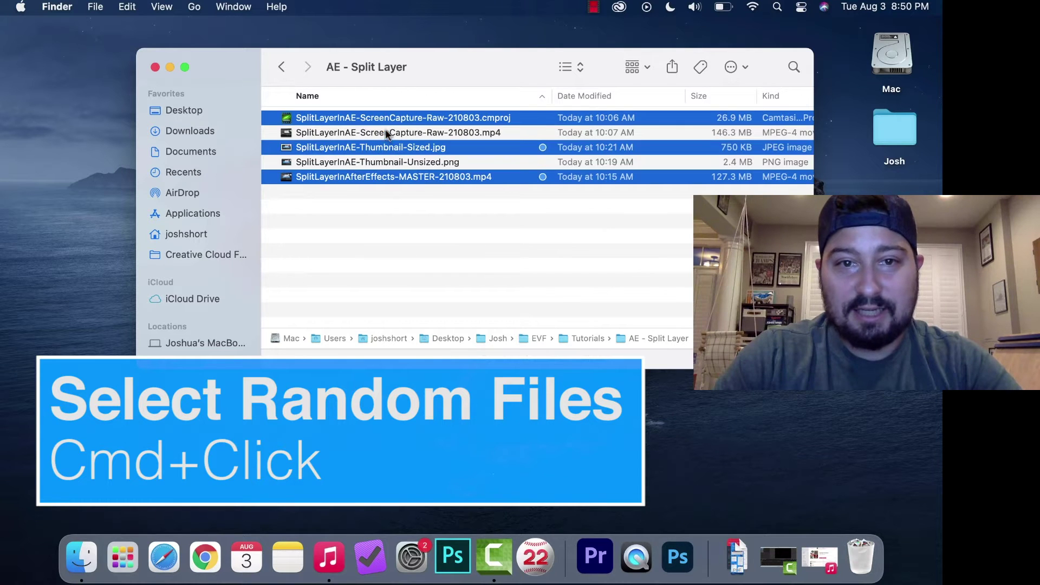
super+click(394, 145)
click(406, 210)
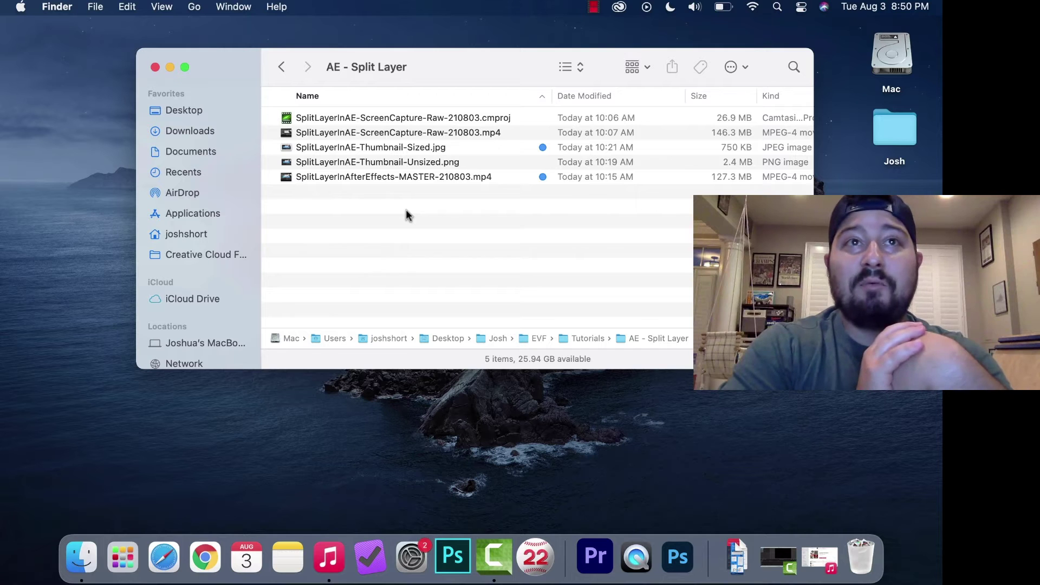
click(391, 162)
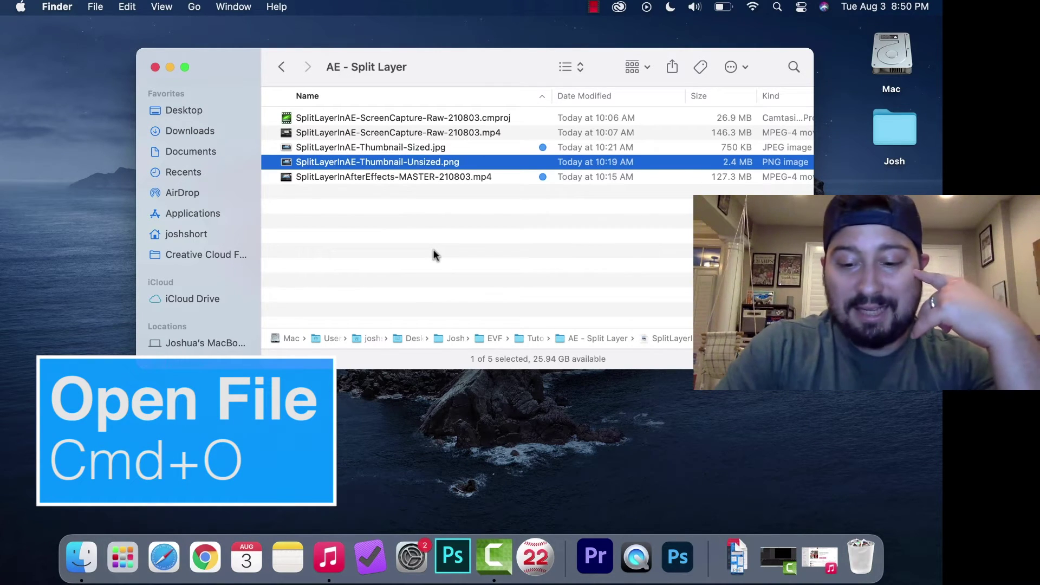
key(super+o)
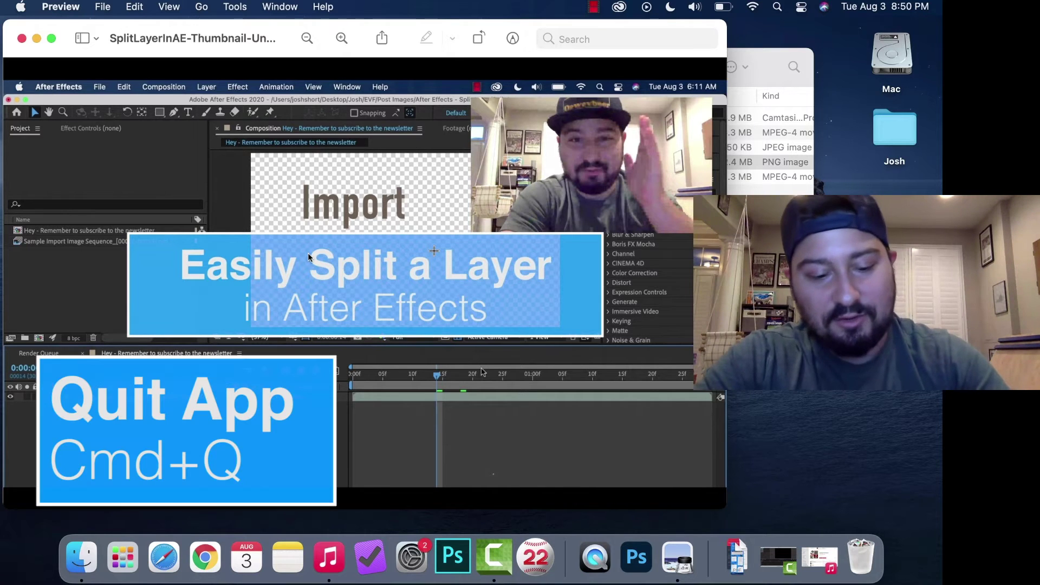
key(super+q)
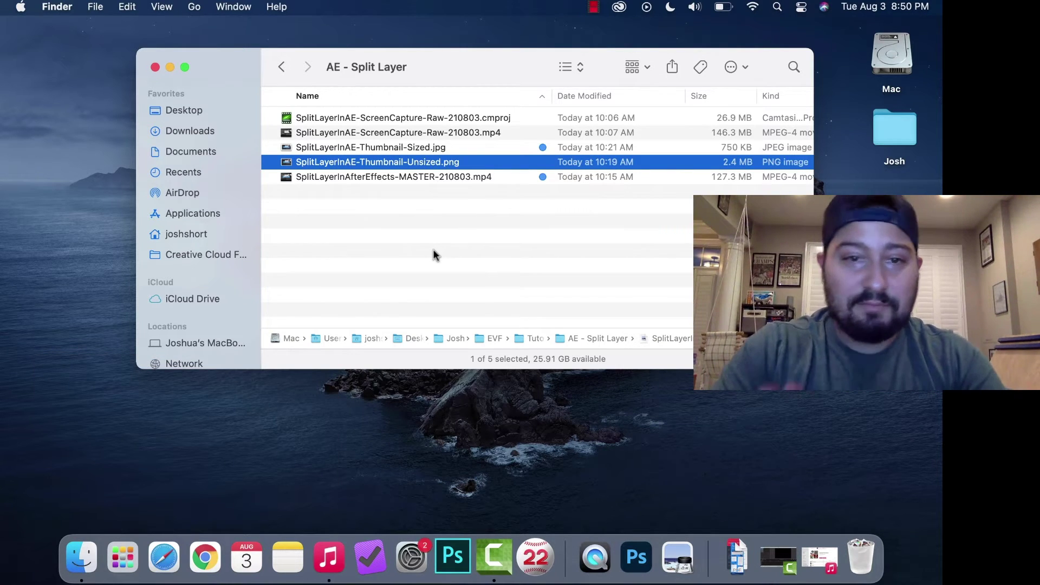
key(cmd+d)
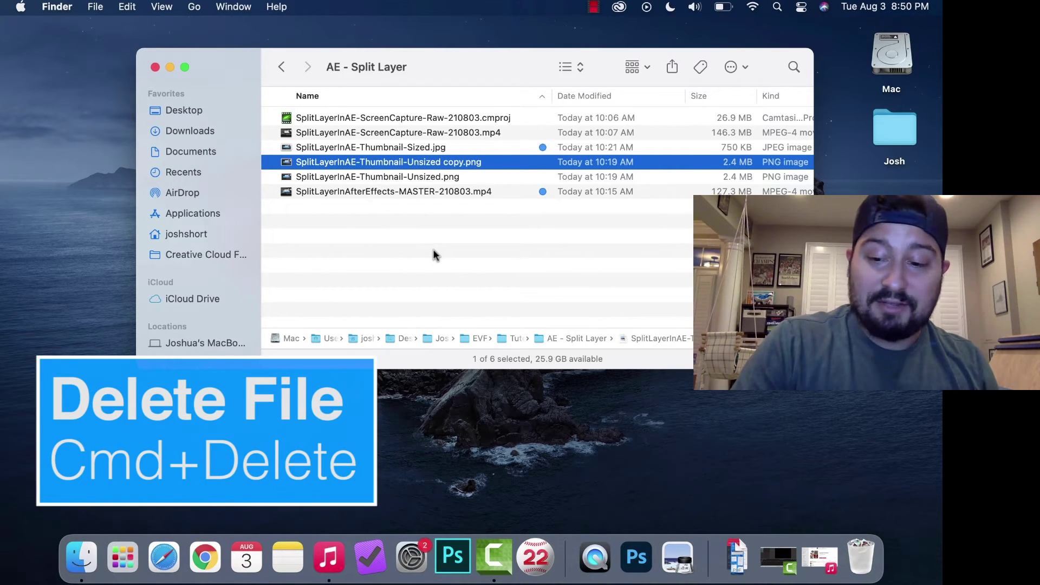
key(super+BackSpace)
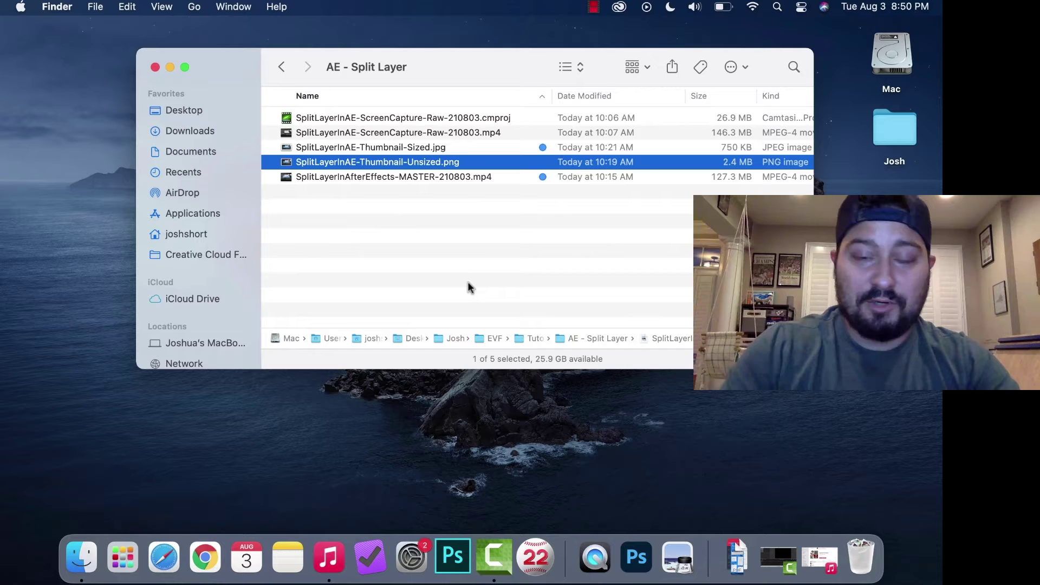
click(478, 239)
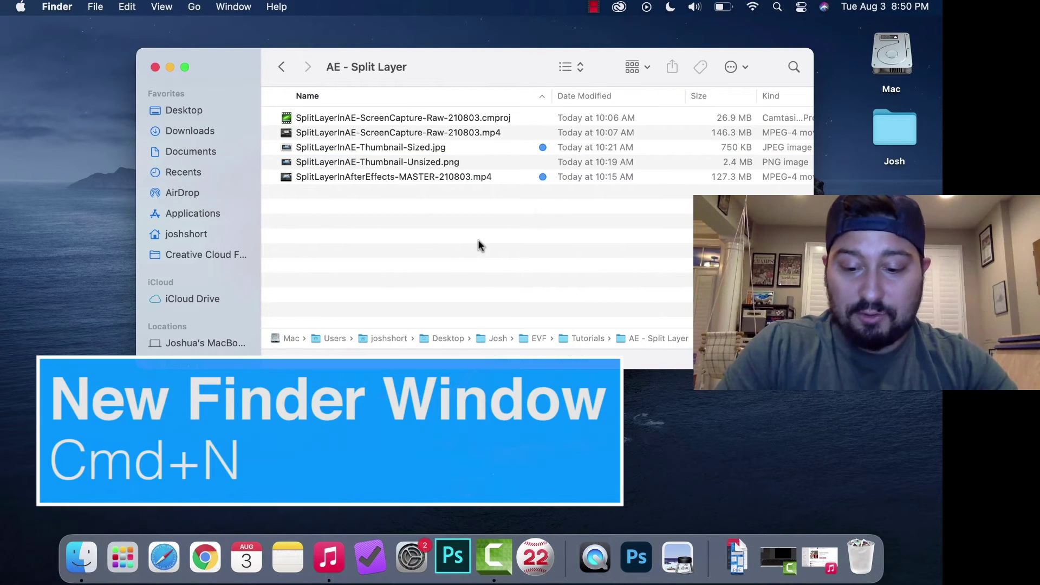
key(super+n)
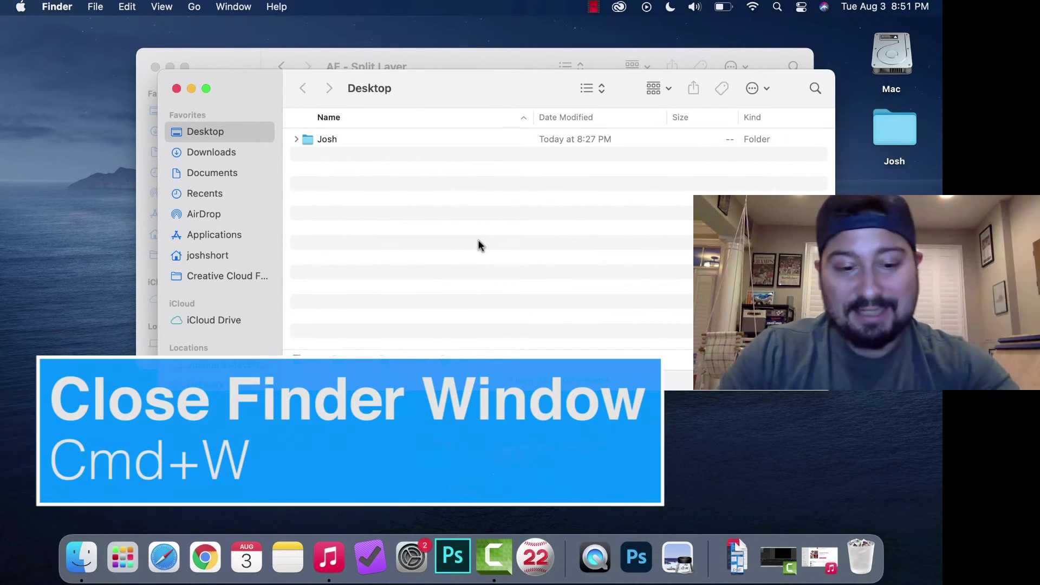
key(super+w)
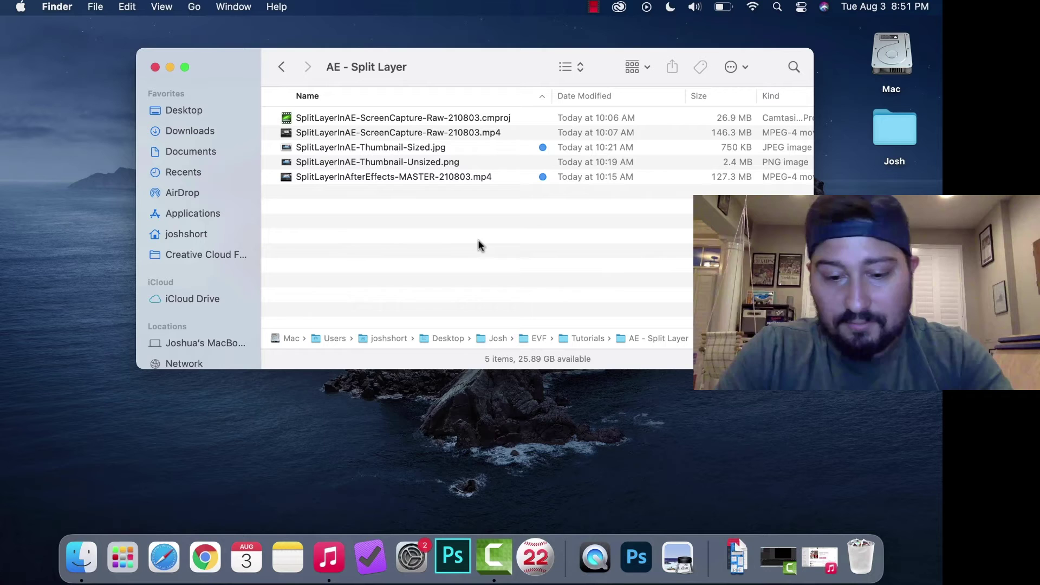
key(super+t)
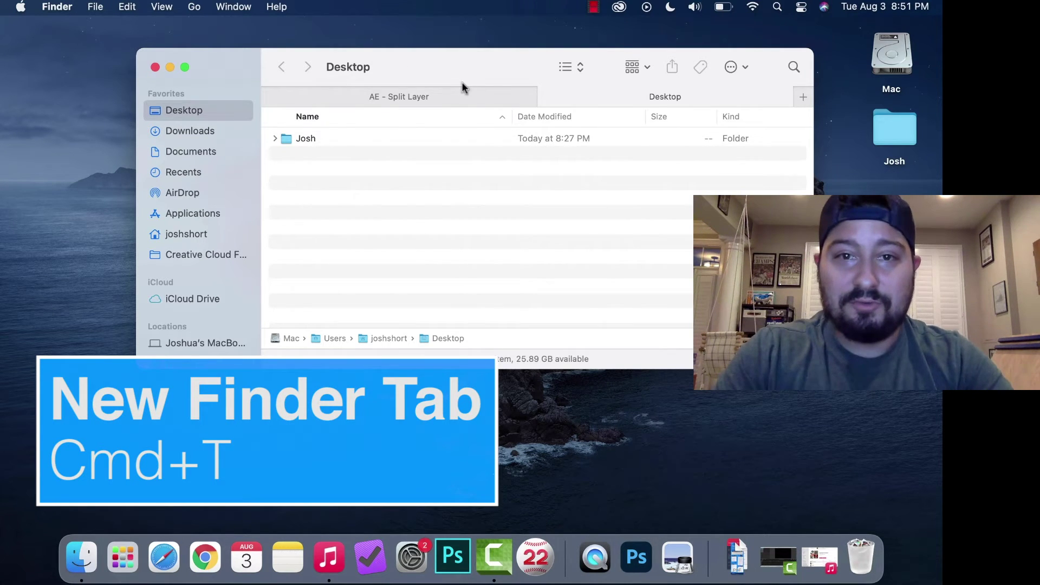
click(461, 93)
click(566, 94)
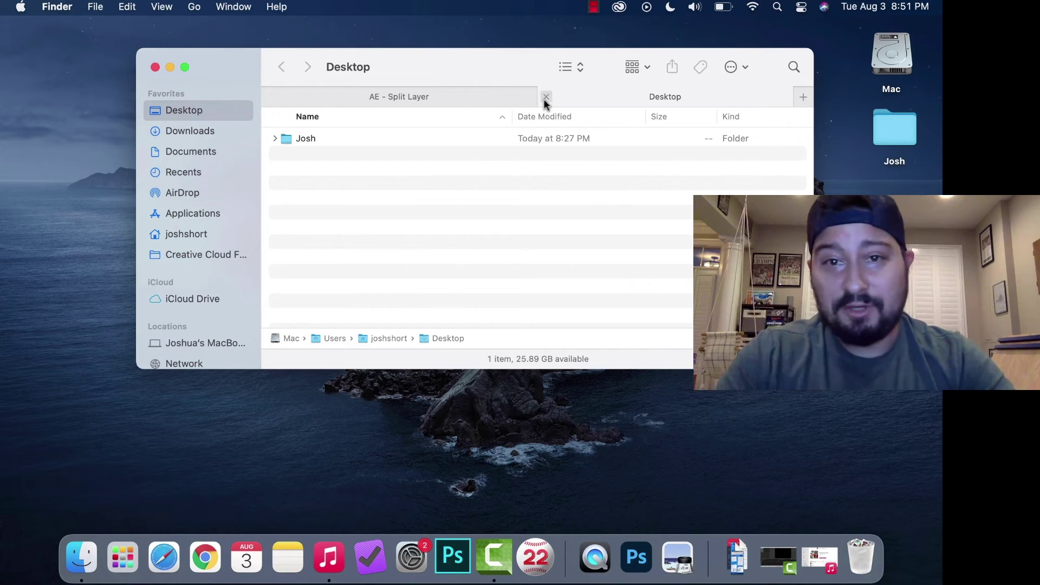
click(546, 97)
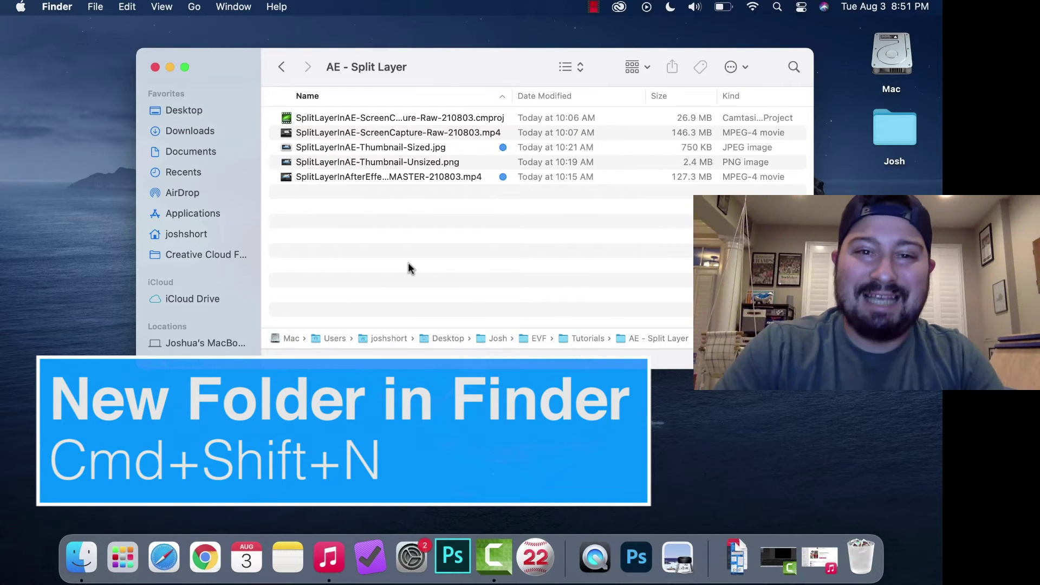
key(super+shift+n)
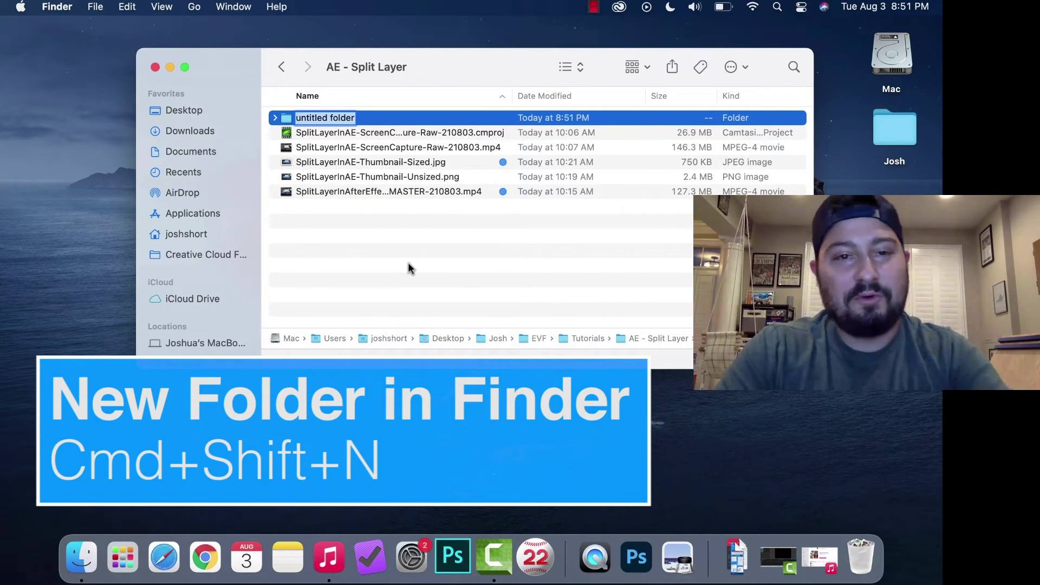
text(Label)
key(Return)
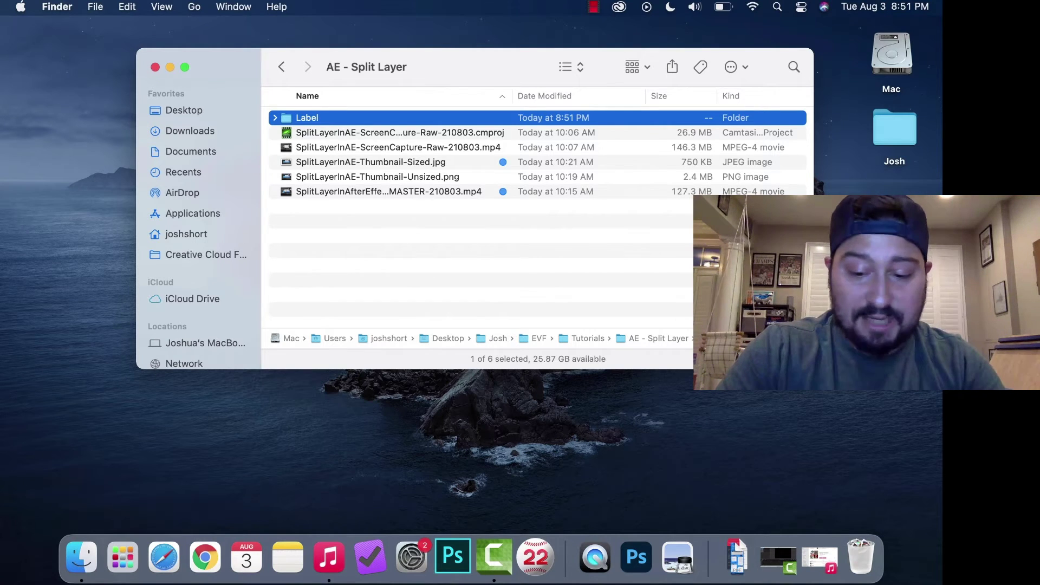
key(super+BackSpace)
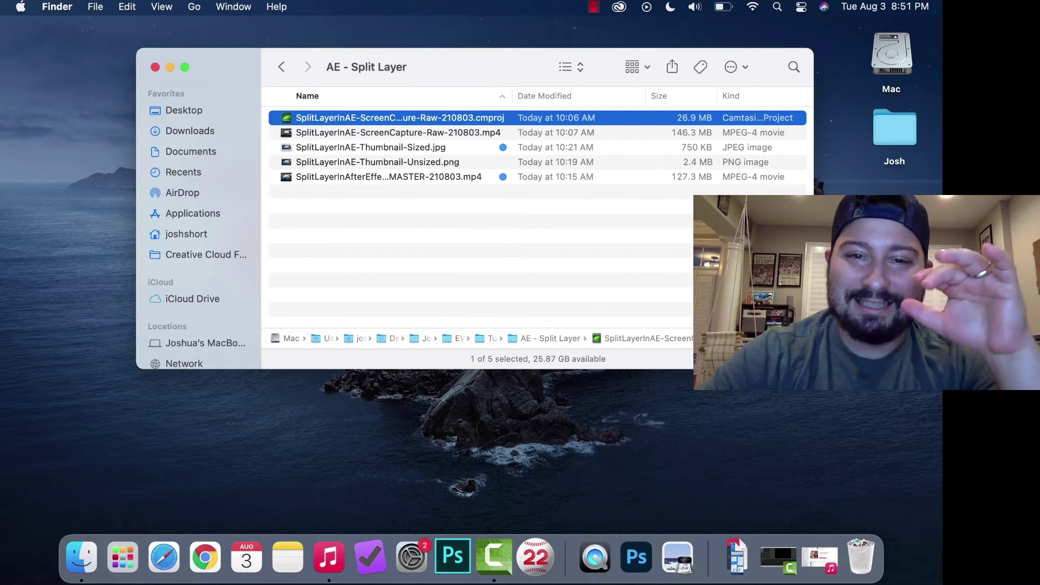
click(453, 286)
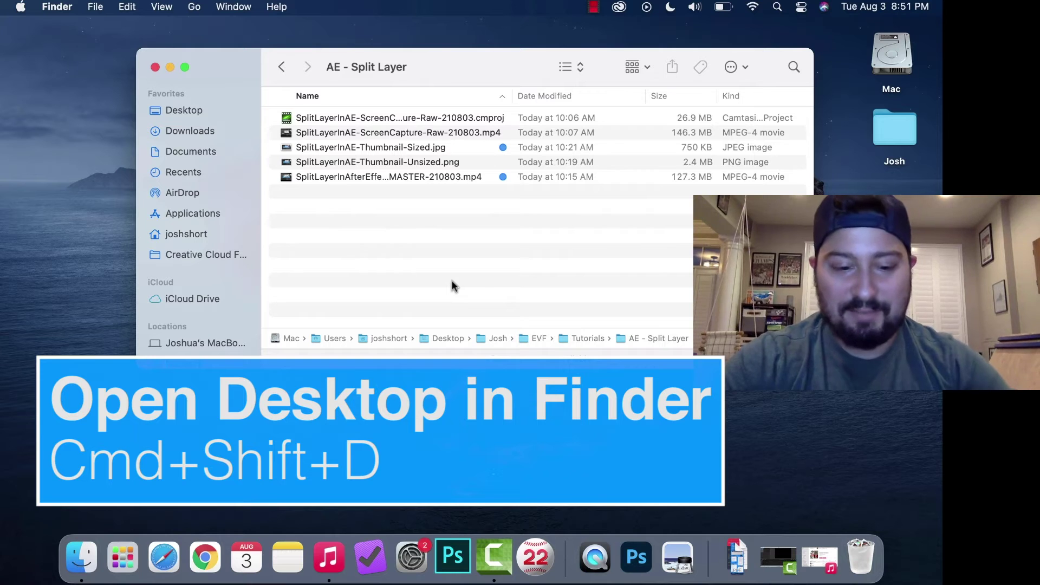
key(super+shift+d)
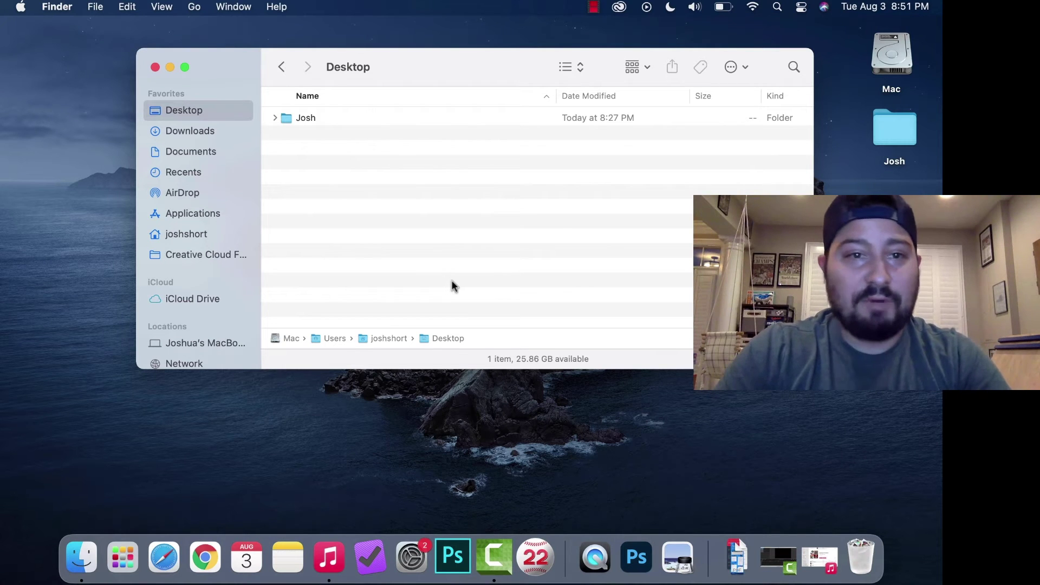
key(super+bracketright)
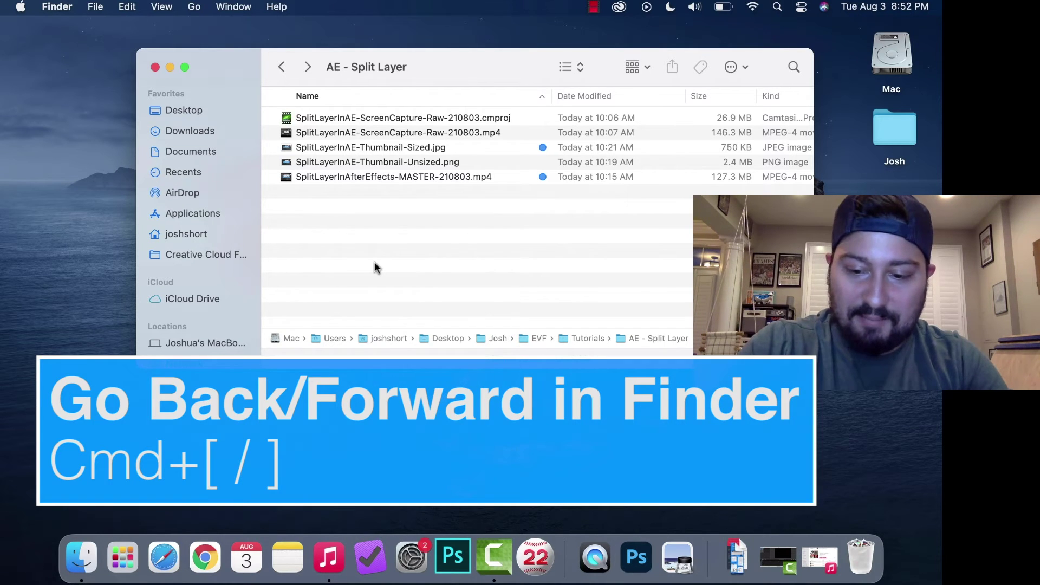
key(super+bracketleft)
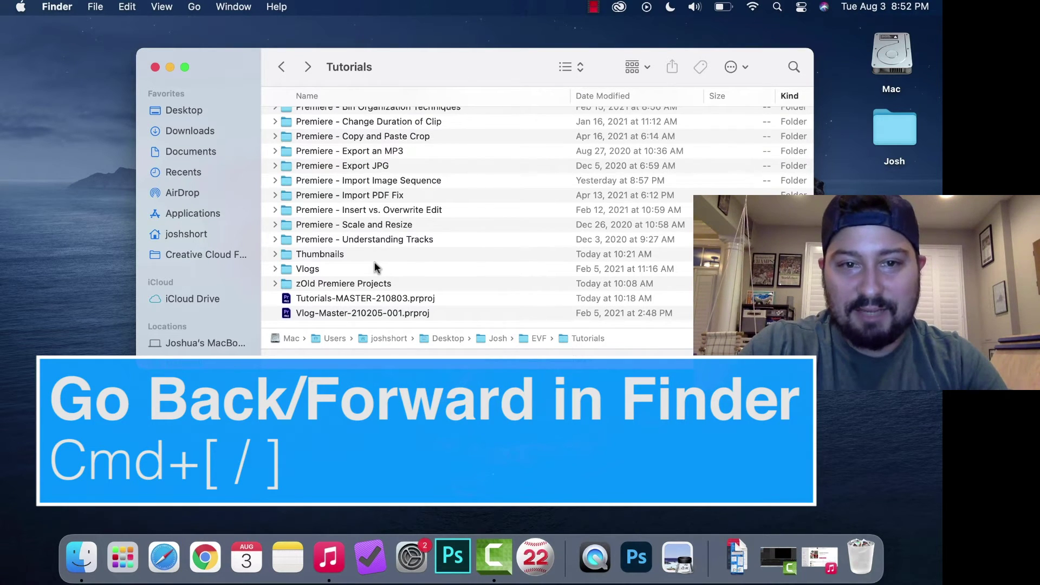
key(super+bracketright)
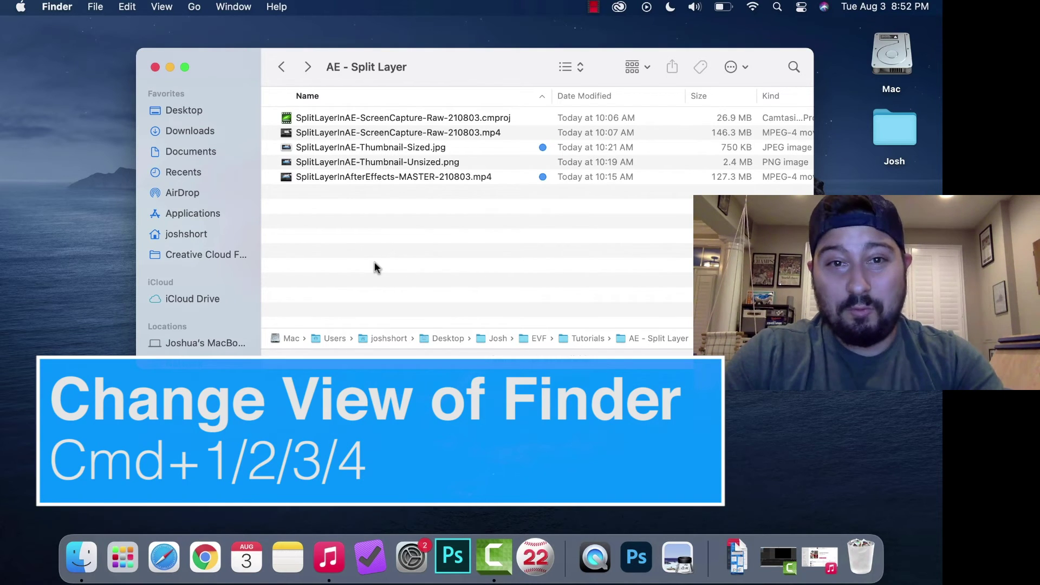
key(super+1)
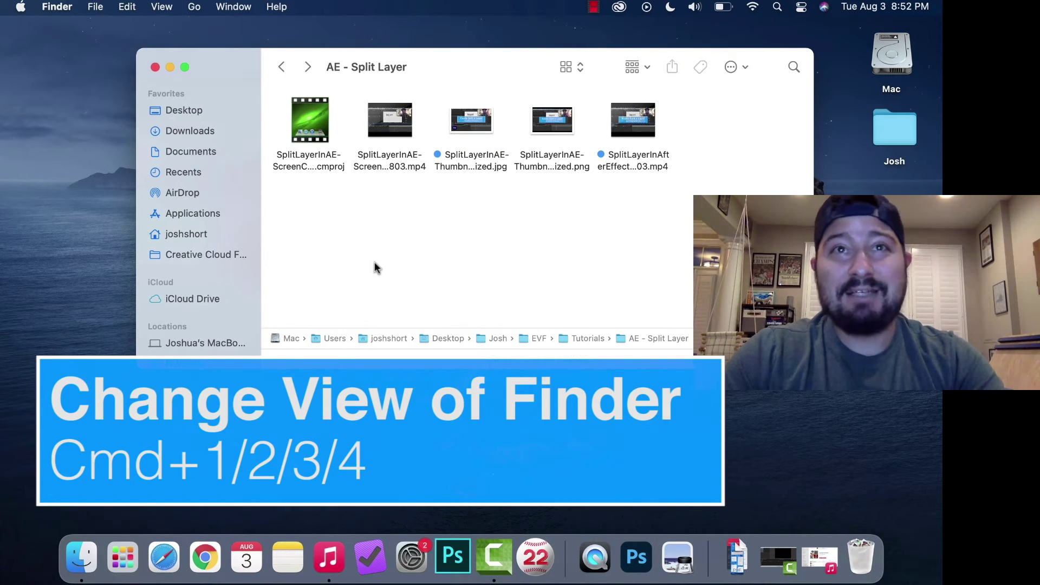
key(super+2)
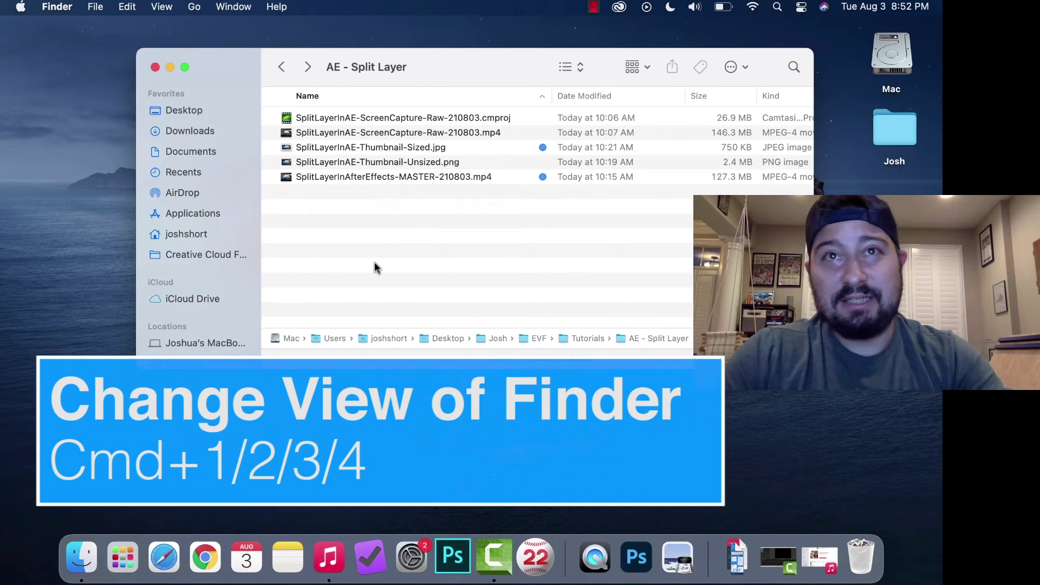
key(super+3)
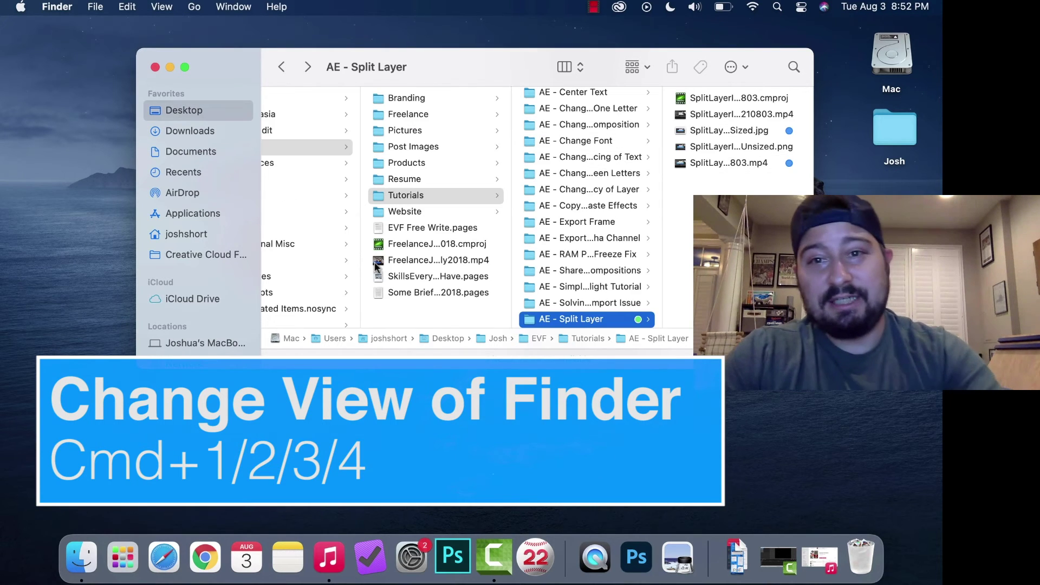
key(super+4)
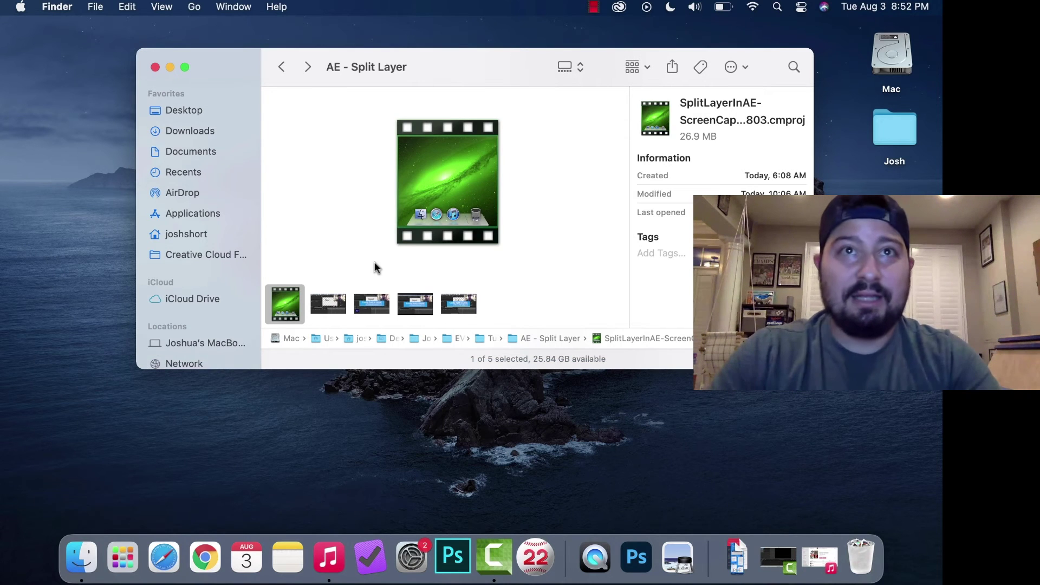
key(super+2)
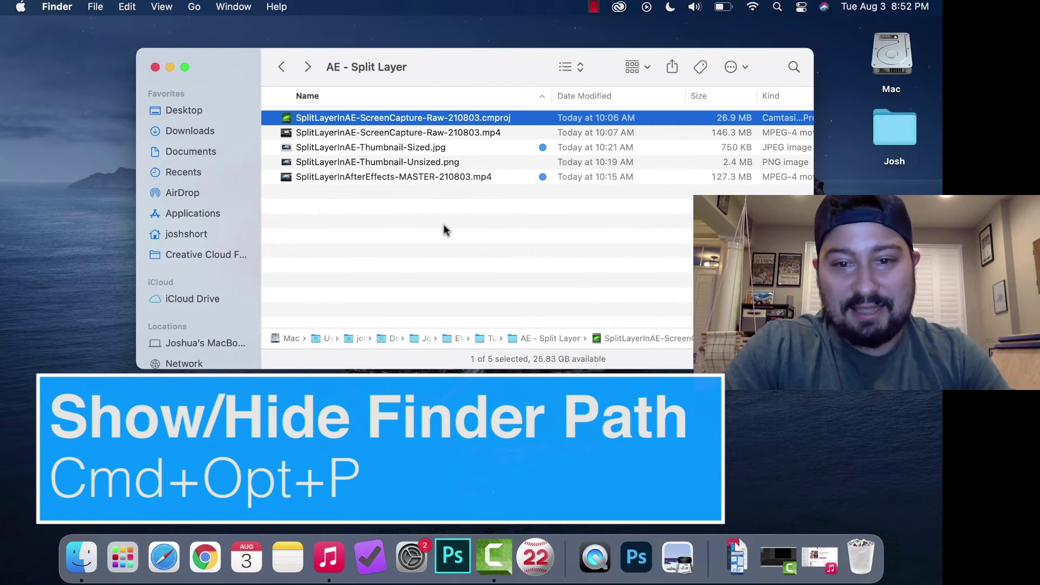
key(super+alt+p)
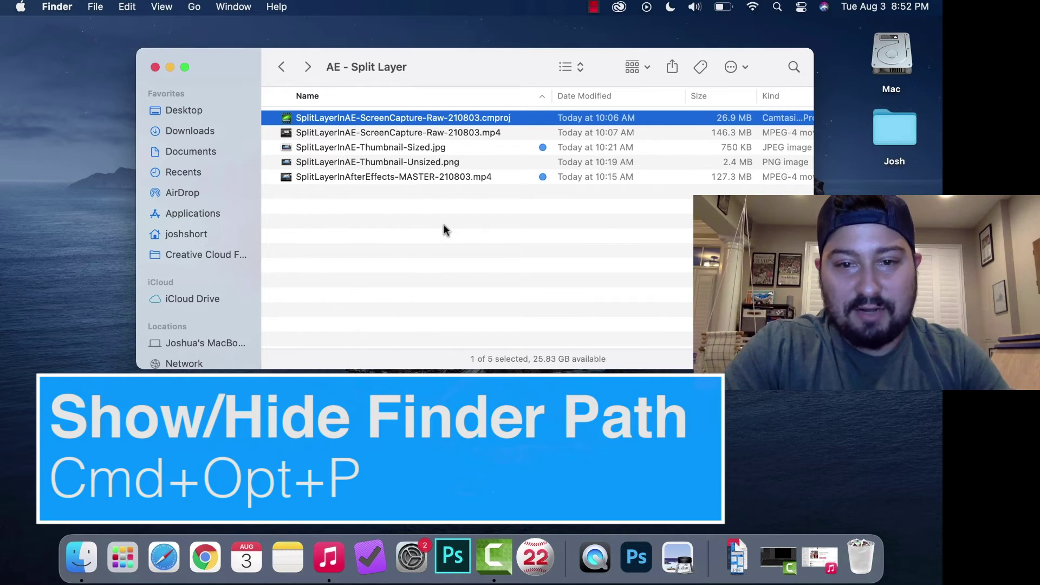
key(super+alt+p)
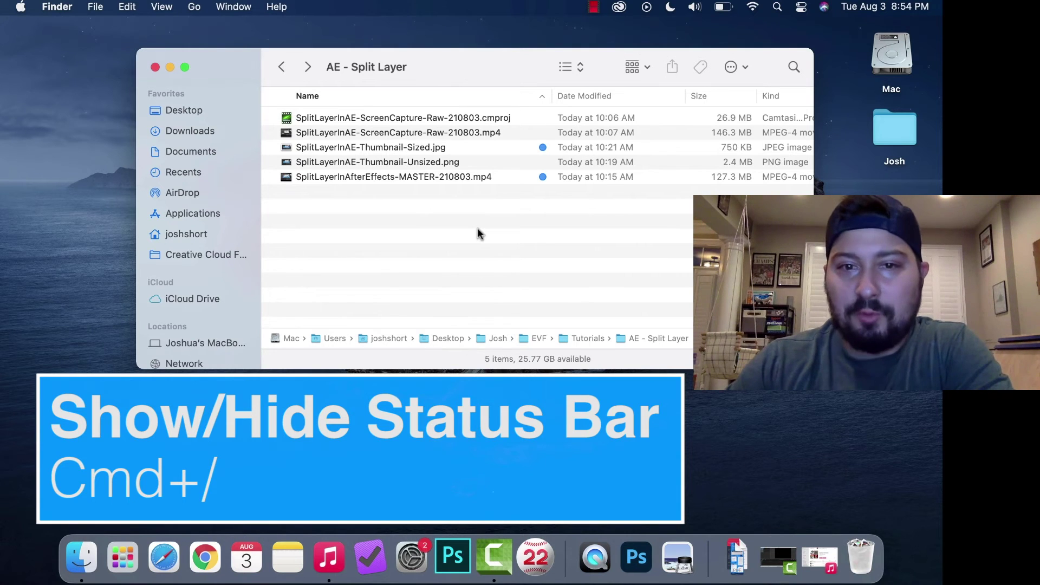
key(super+slash)
key(super+slash)
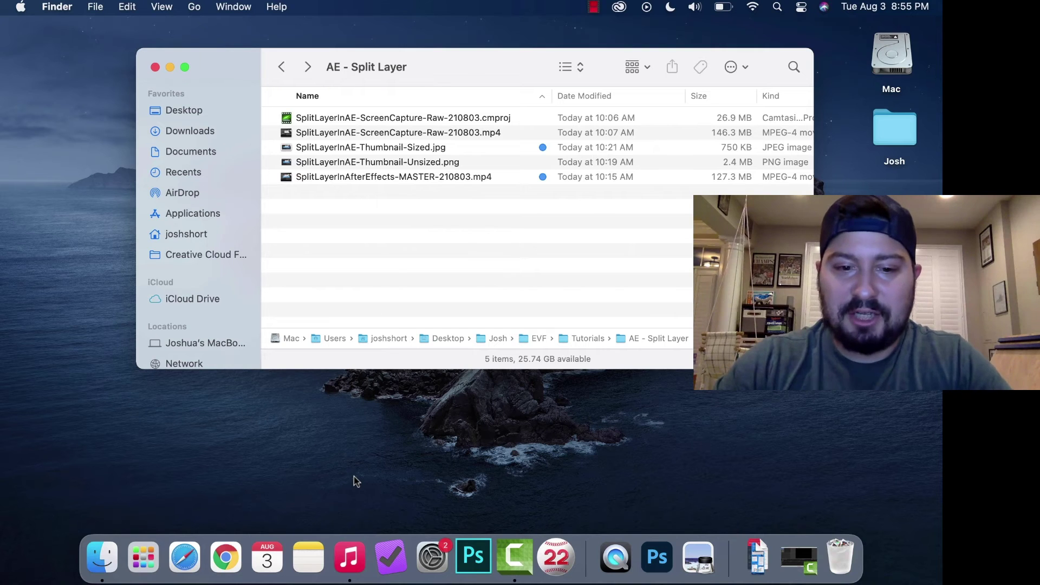
Force-quit Music from its Dock icon menu using the Option-revealed Force Quit
alt+right_click(353, 575)
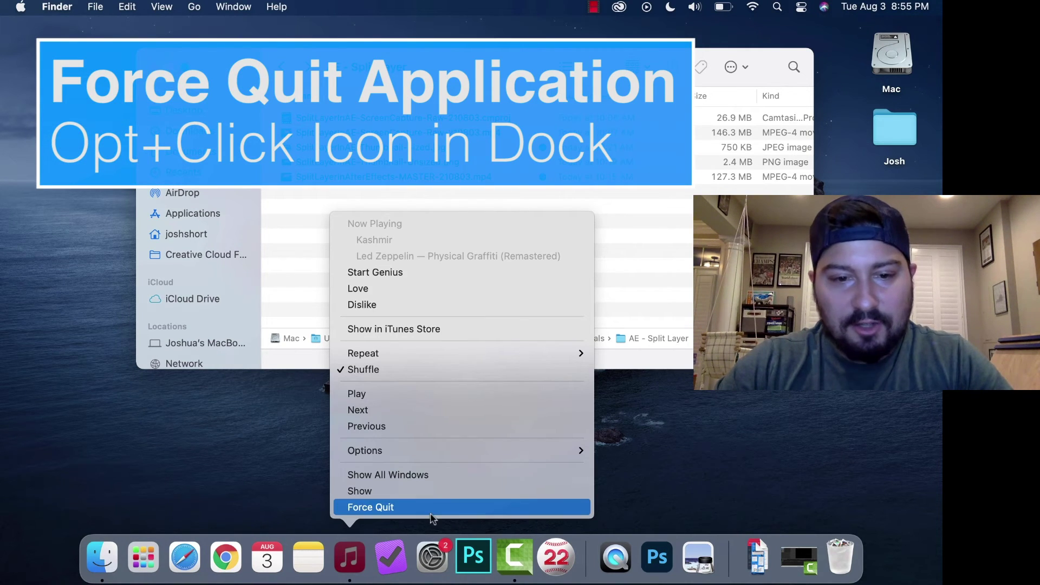
key(alt)
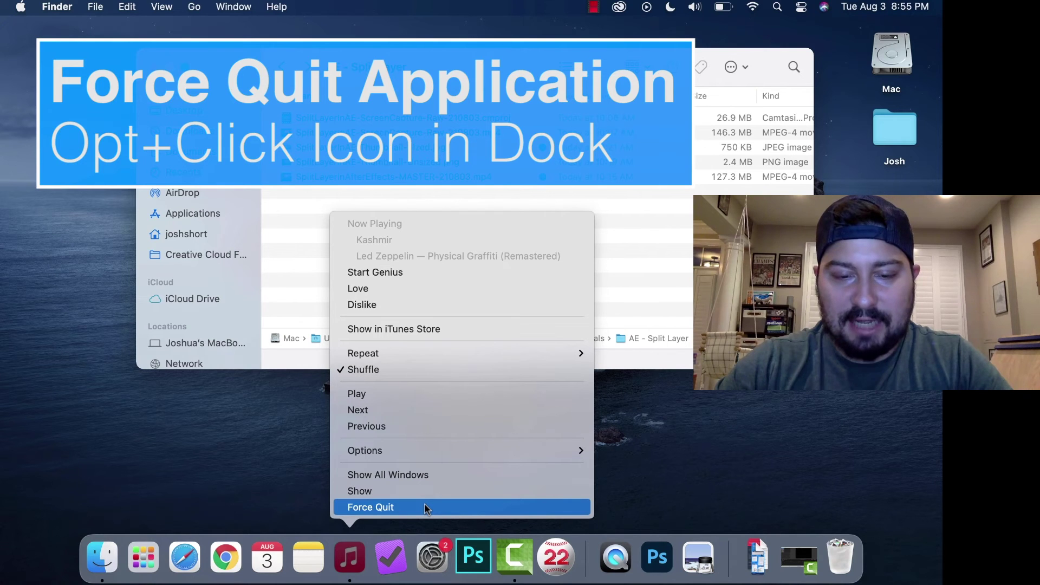
key(alt)
key(alt)
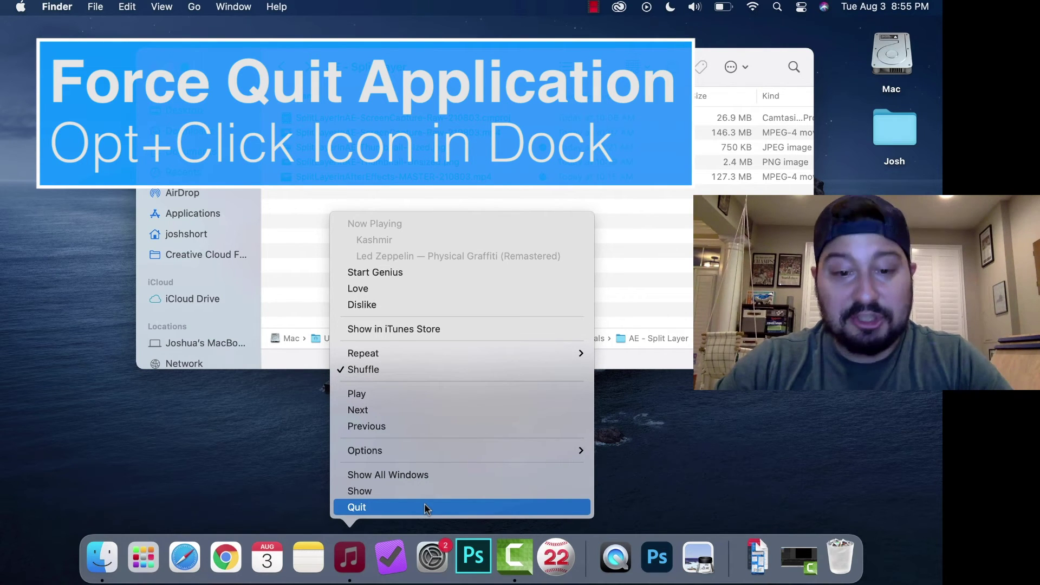
key(alt)
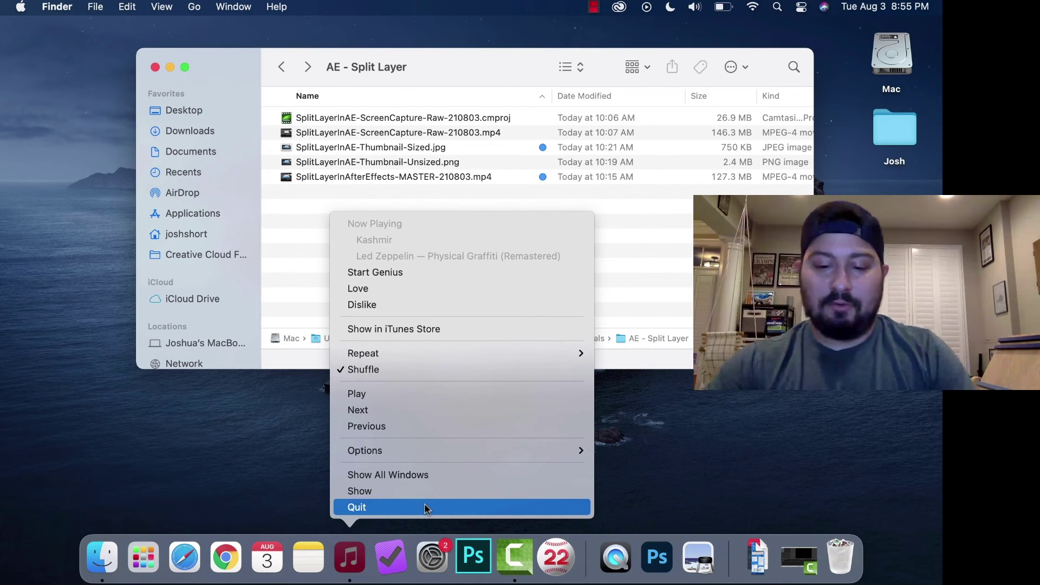
key(alt)
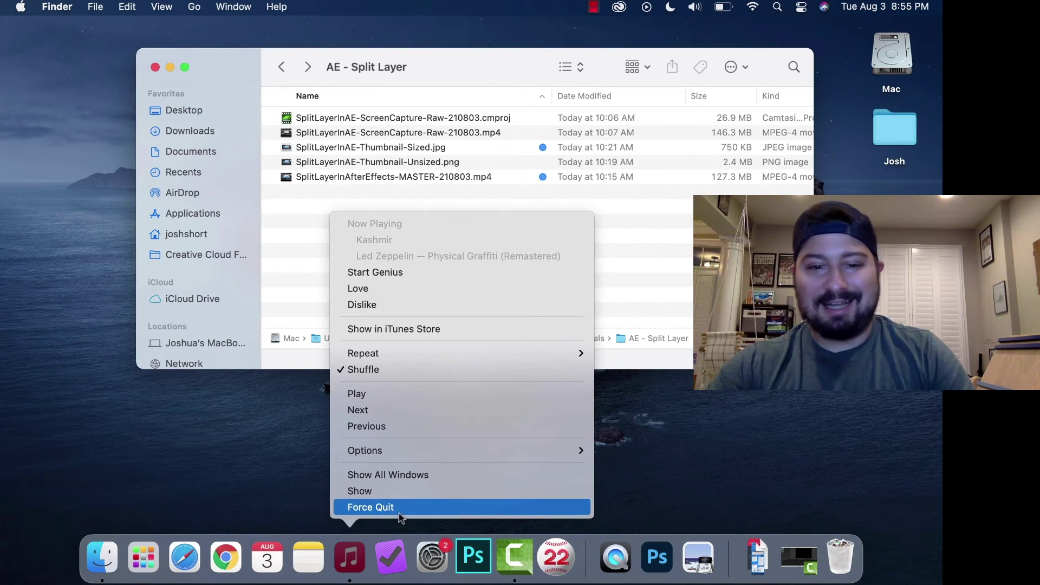
click(399, 510)
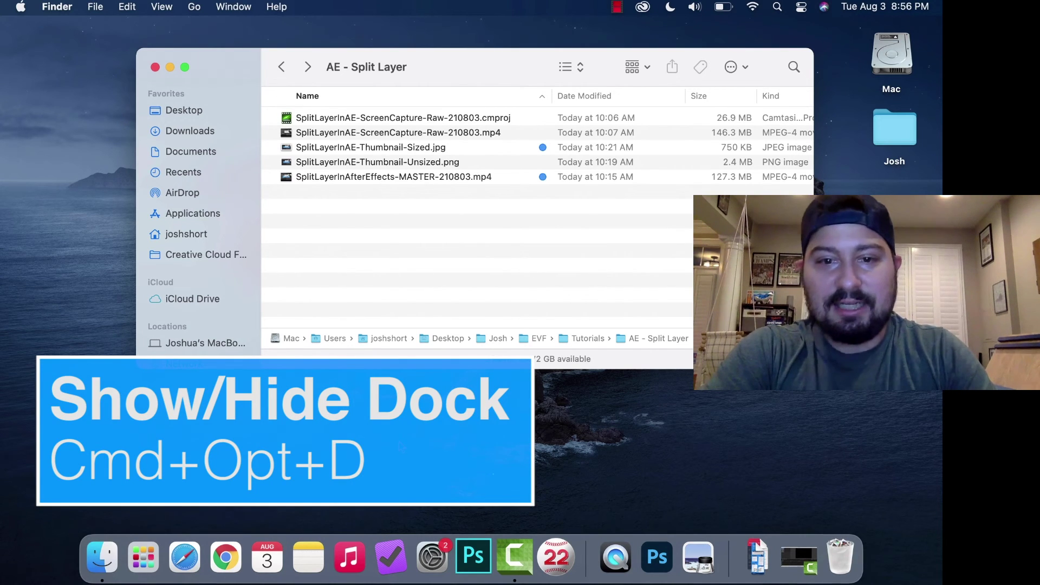
key(super+alt+d)
key(super+alt+d)
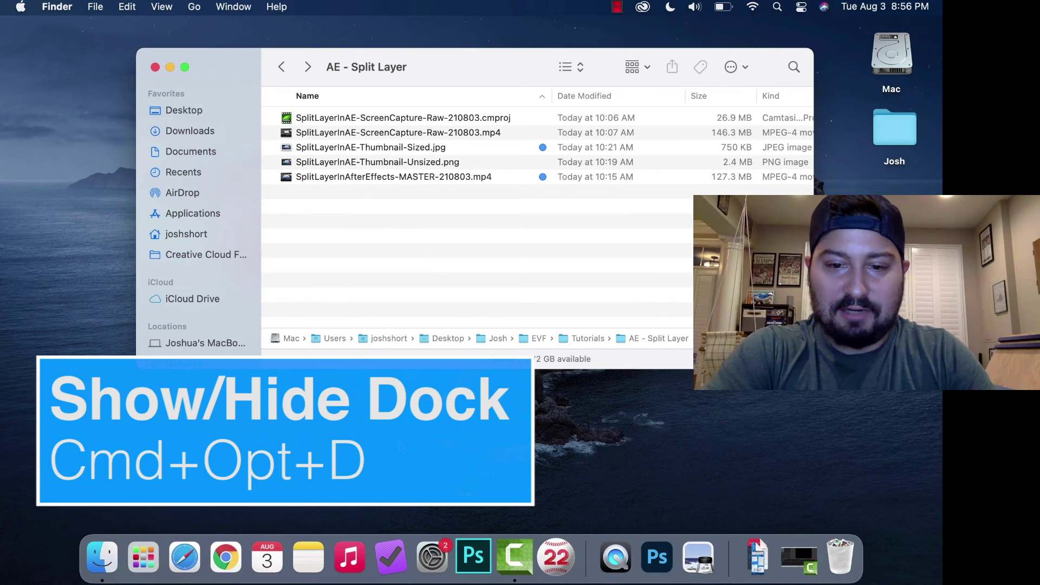